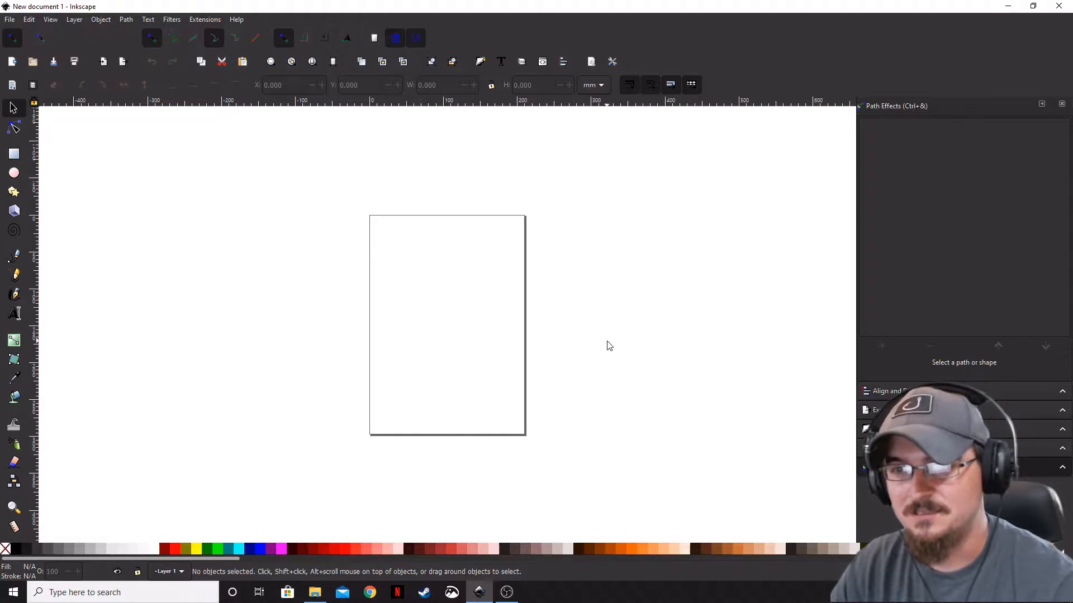
Import the "thumbs up" image from the New folder as an embedded picture and move it over the page's upper-right corner
{"action": "left_click", "coordinate": [314, 593]}
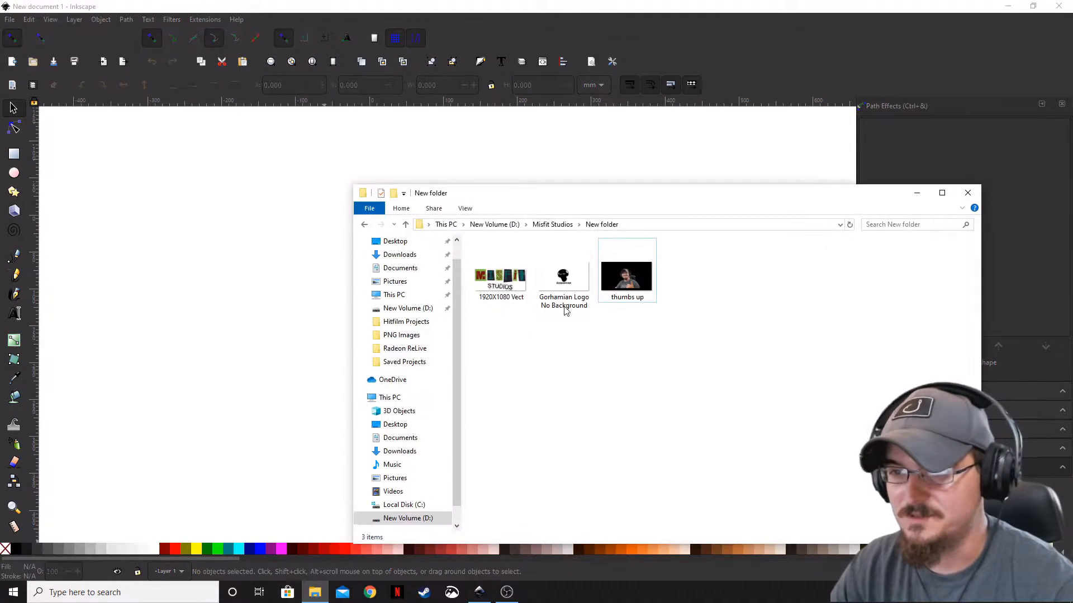
{"action": "left_click_drag", "start_coordinate": [626, 276], "coordinate": [524, 401]}
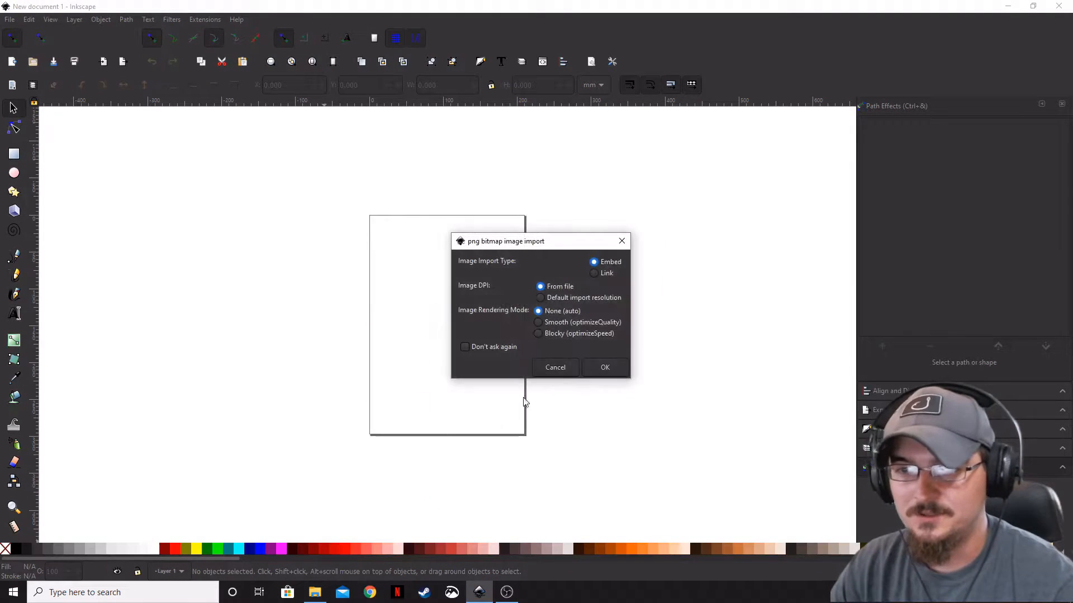
{"action": "left_click", "coordinate": [604, 367]}
{"action": "left_click_drag", "start_coordinate": [283, 387], "coordinate": [721, 245]}
Import the "Gorhamian Logo No Background" and "1920X1080 Vect" images from the New folder as embedded pictures
{"action": "left_click", "coordinate": [315, 592]}
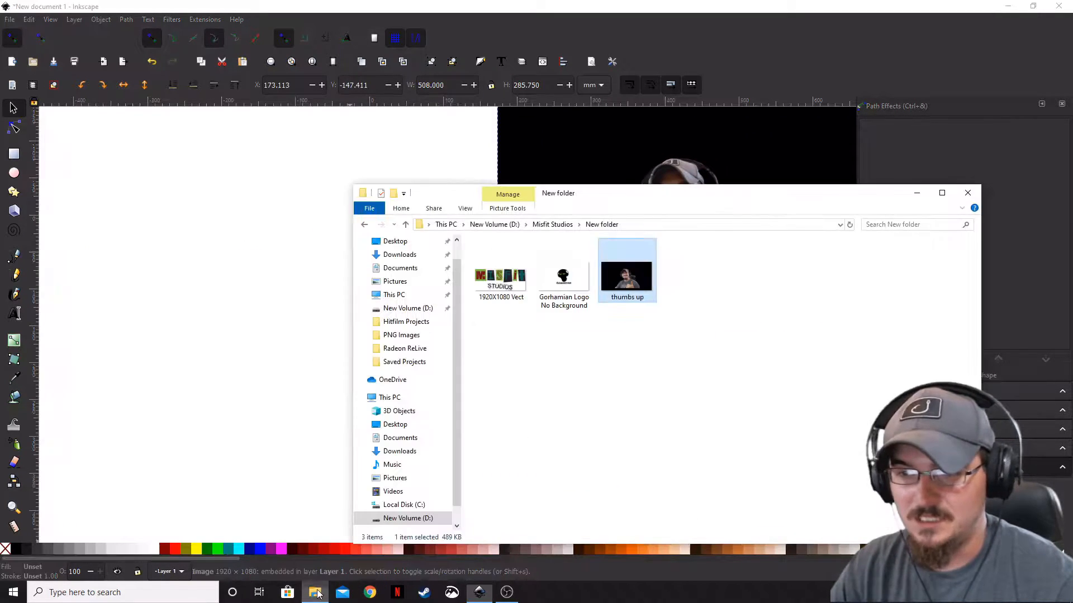
{"action": "left_click_drag", "start_coordinate": [563, 277], "coordinate": [342, 400]}
{"action": "left_click", "coordinate": [604, 367]}
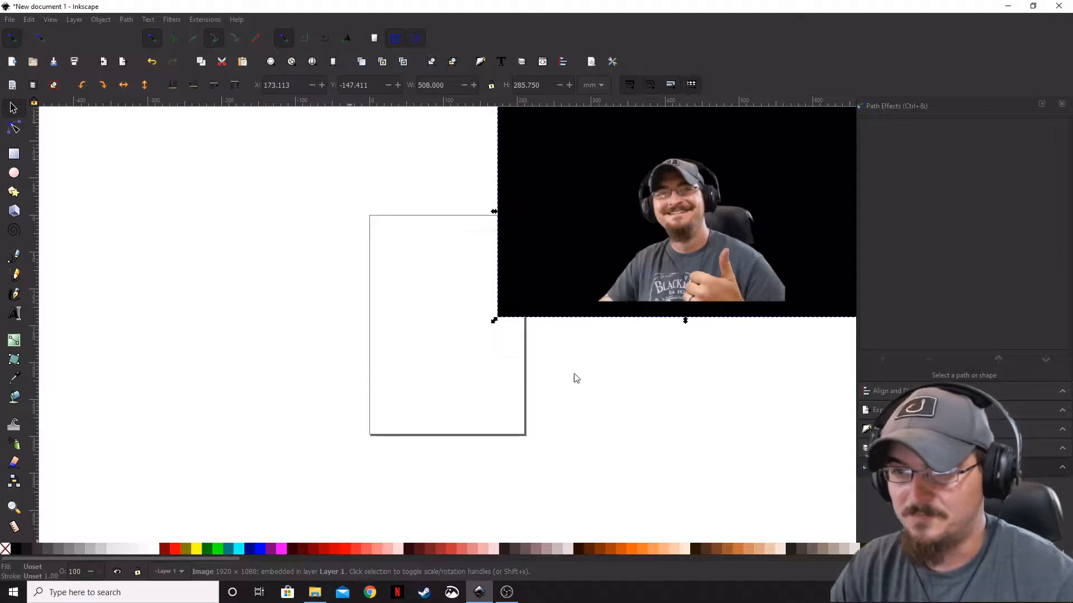
{"action": "left_click", "coordinate": [314, 593]}
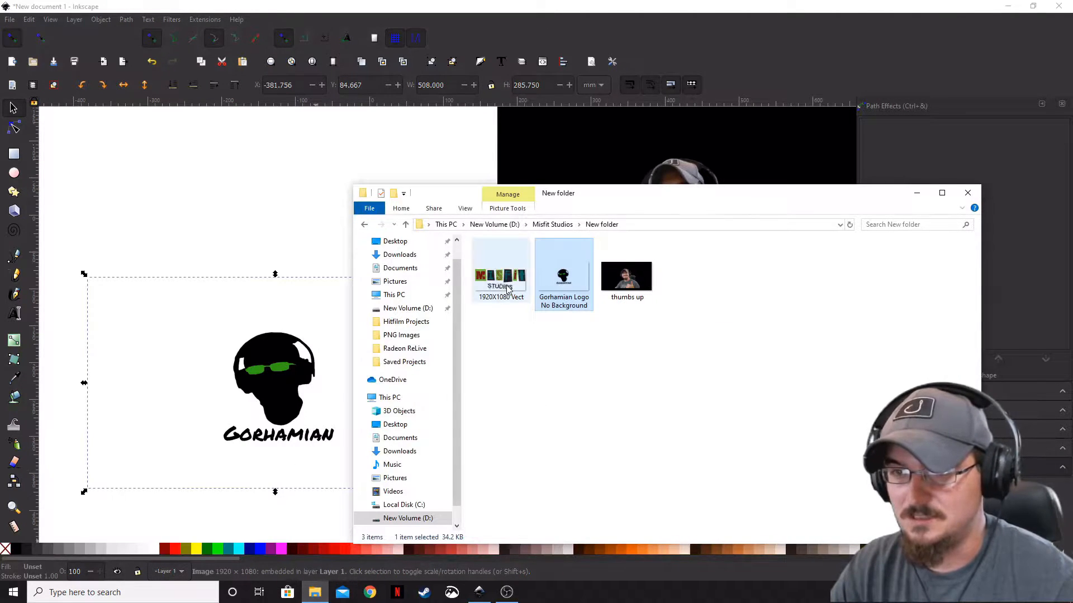
{"action": "left_click_drag", "start_coordinate": [500, 278], "coordinate": [242, 225]}
{"action": "left_click", "coordinate": [606, 367]}
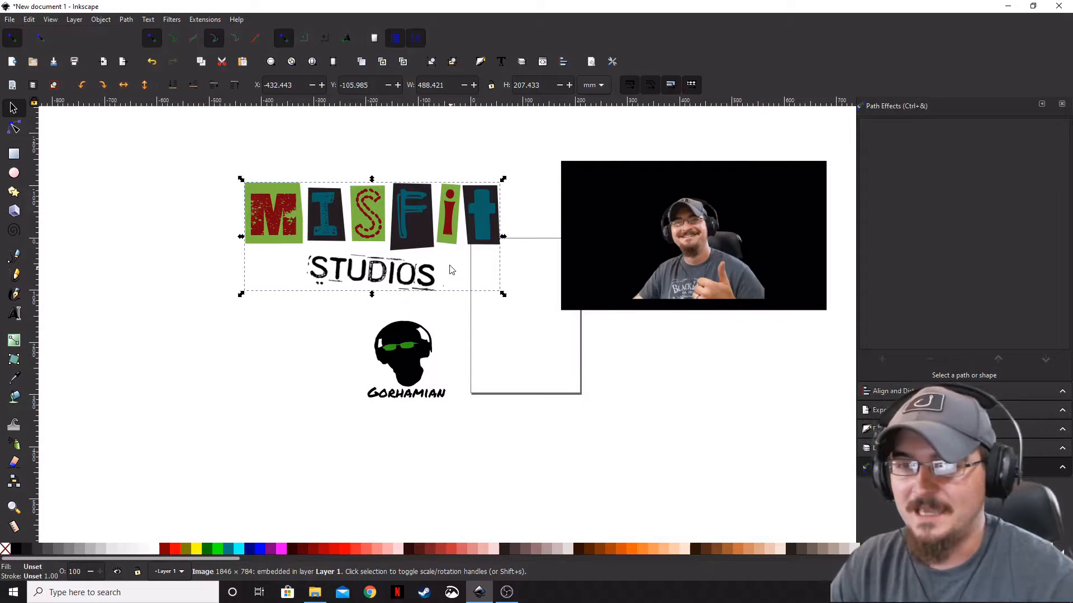
Clear the page by moving the Misfit Studios and Gorhamian logos well to its left and the thumbs-up photo to its right
{"action": "left_click_drag", "start_coordinate": [452, 270], "coordinate": [263, 257]}
{"action": "left_click_drag", "start_coordinate": [515, 393], "coordinate": [281, 377]}
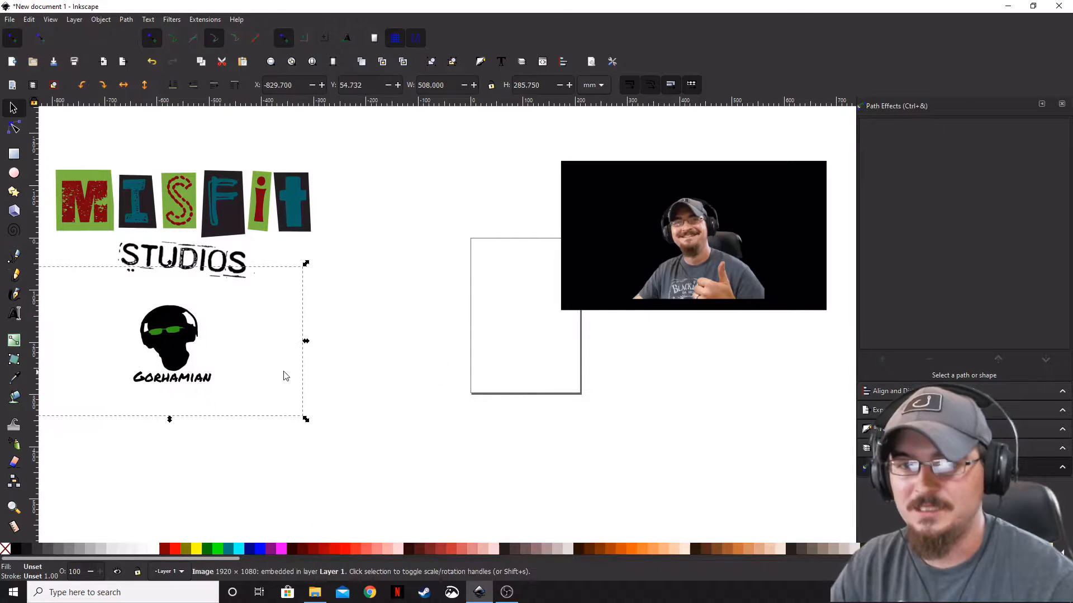
{"action": "left_click_drag", "start_coordinate": [181, 341], "coordinate": [200, 352]}
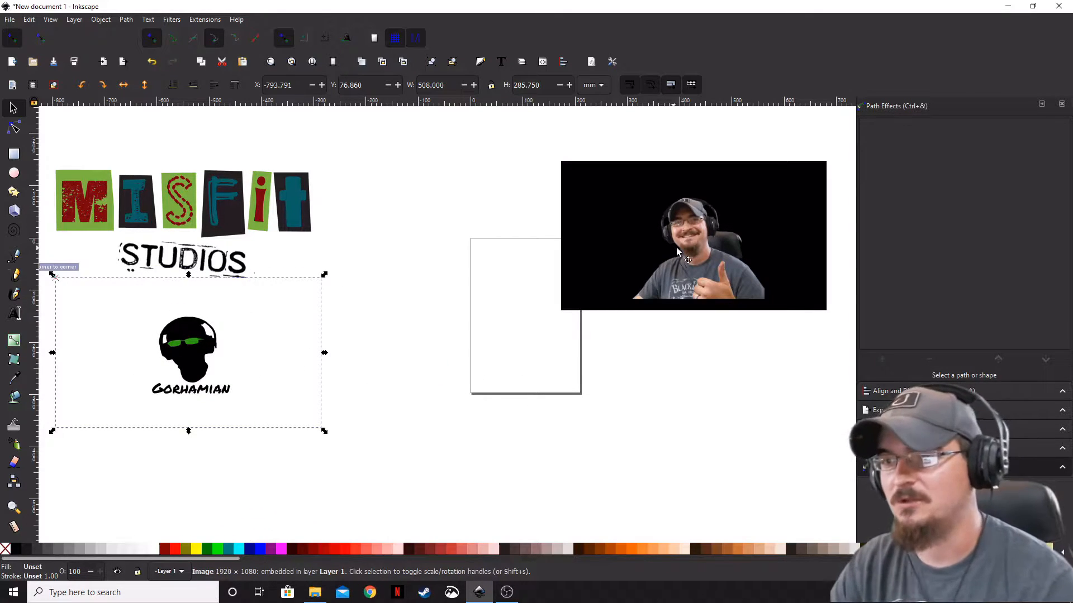
{"action": "left_click_drag", "start_coordinate": [674, 253], "coordinate": [754, 243]}
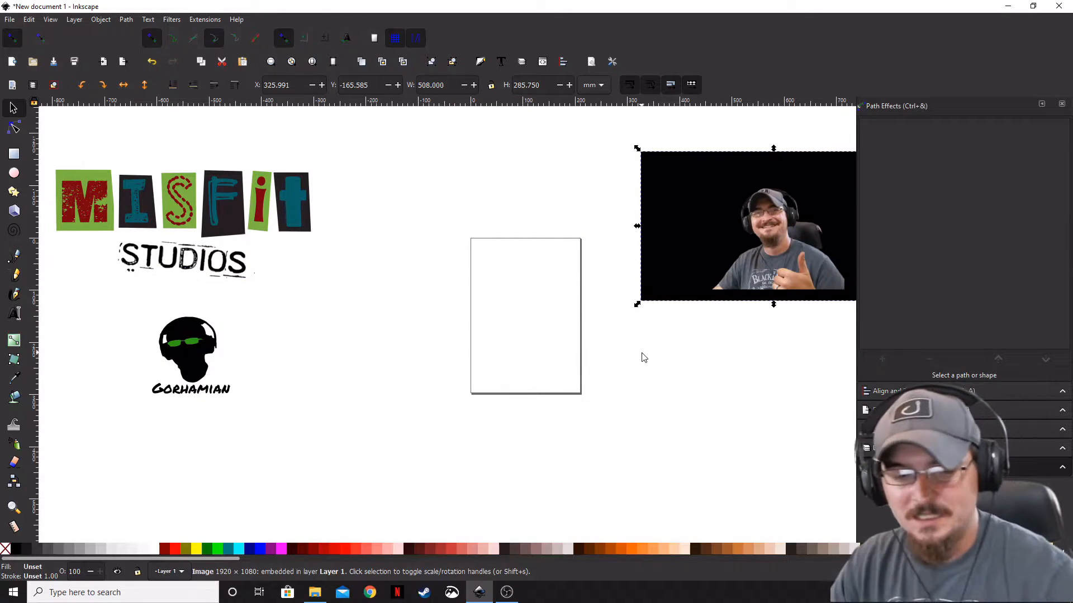
Rotate the canvas clockwise so the page and images appear tilted
{"action": "left_click_drag", "start_coordinate": [660, 354], "coordinate": [613, 360], "text": "ctrl"}
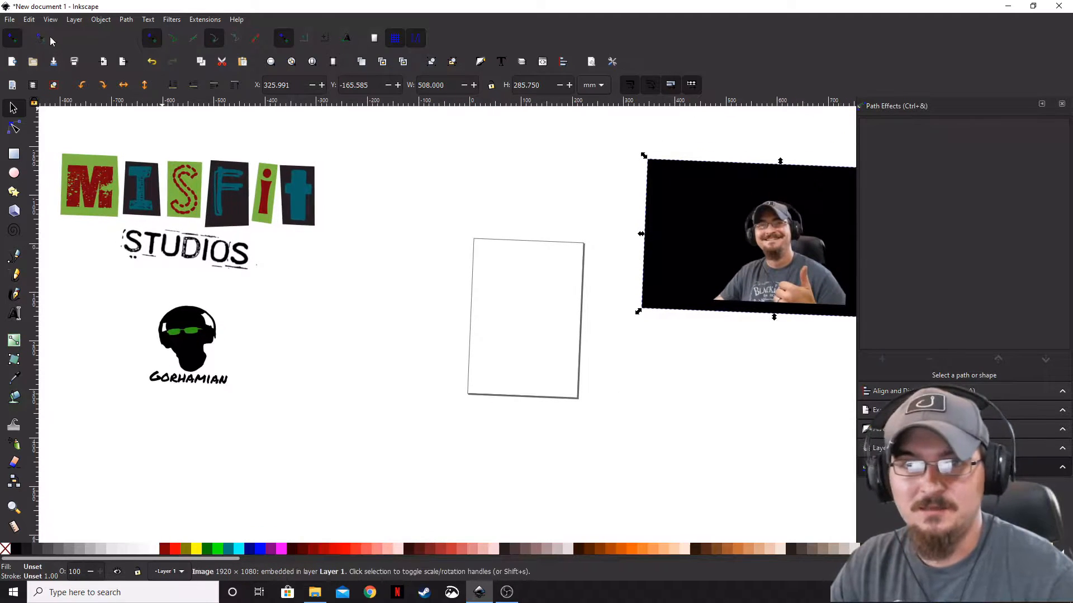
{"action": "left_click", "coordinate": [50, 21]}
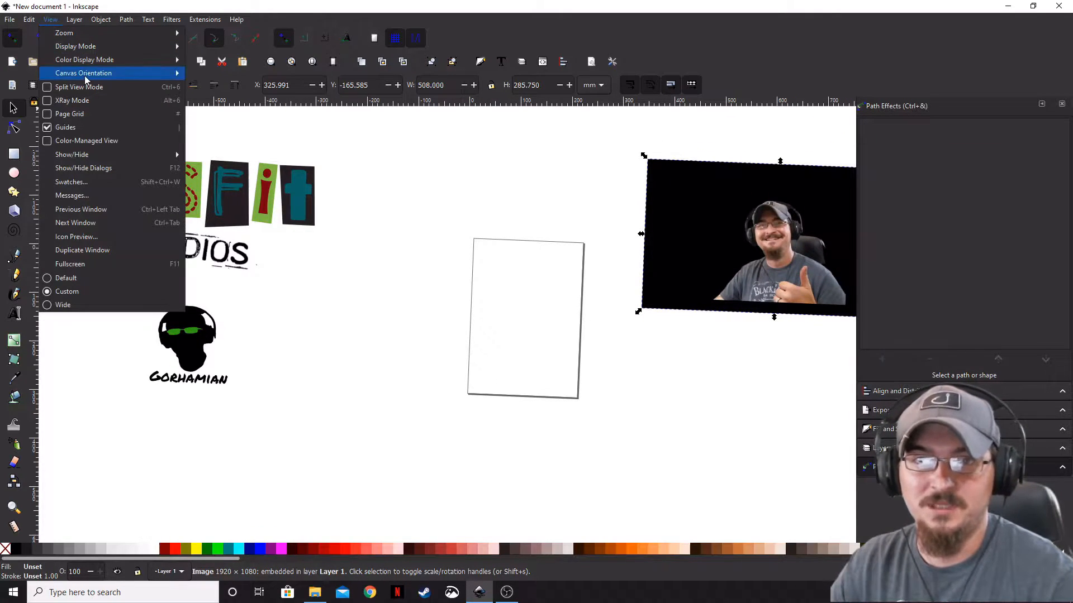
{"action": "left_click", "coordinate": [432, 184]}
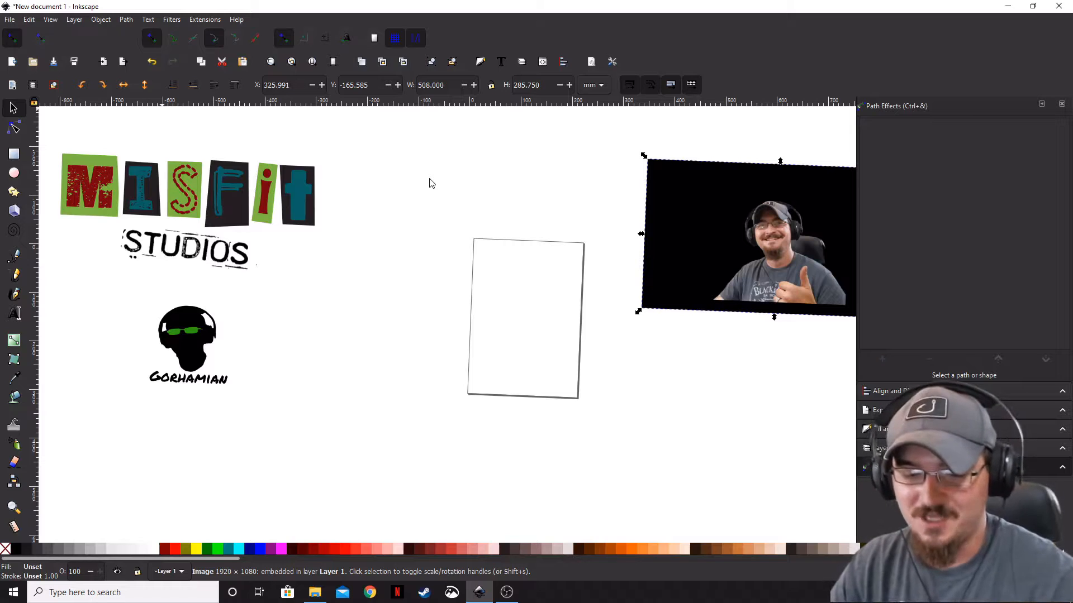
{"action": "key", "text": "ctrl"}
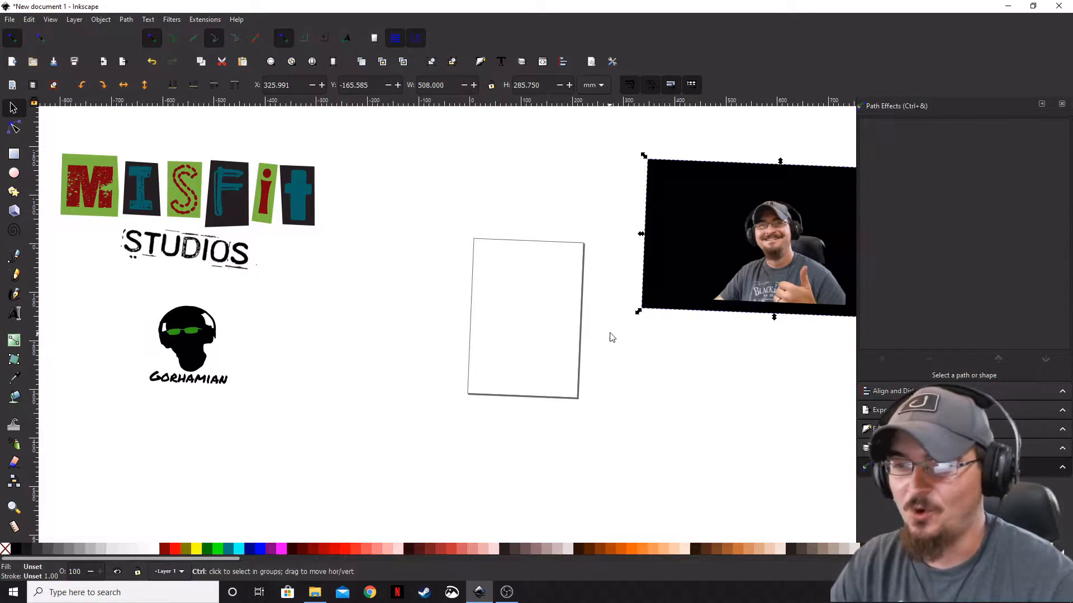
{"action": "left_click_drag", "start_coordinate": [618, 330], "coordinate": [539, 359]}
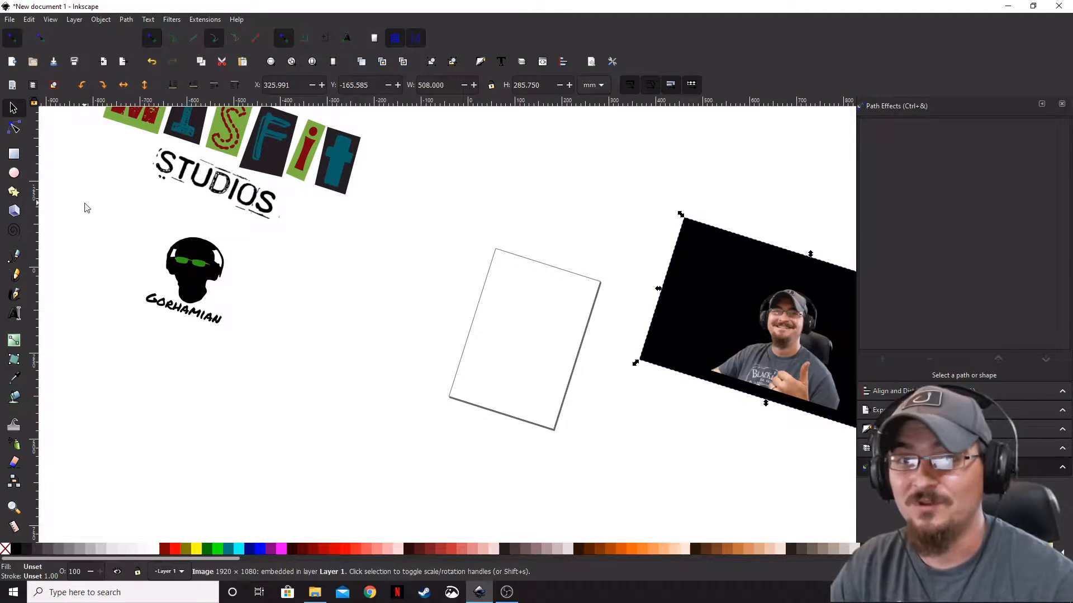
Reset the canvas rotation
{"action": "left_click", "coordinate": [49, 21]}
{"action": "mouse_move", "coordinate": [89, 72]}
{"action": "left_click", "coordinate": [223, 100]}
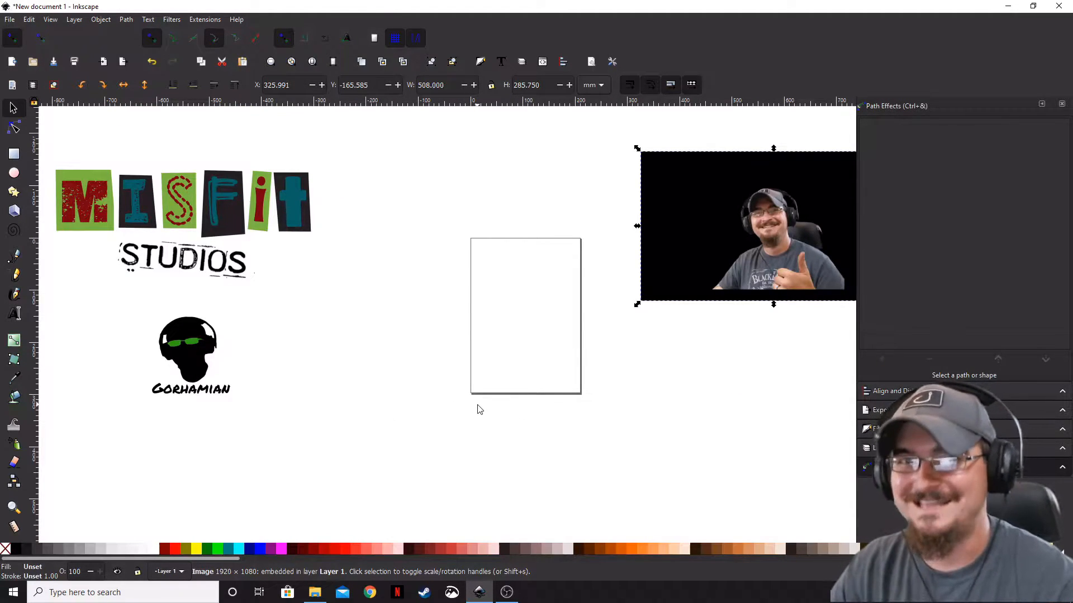
Move the thumbs-up photo farther from the page and set the page size to Video HD 720p, 1280 x 720 px
{"action": "left_click_drag", "start_coordinate": [752, 243], "coordinate": [716, 277]}
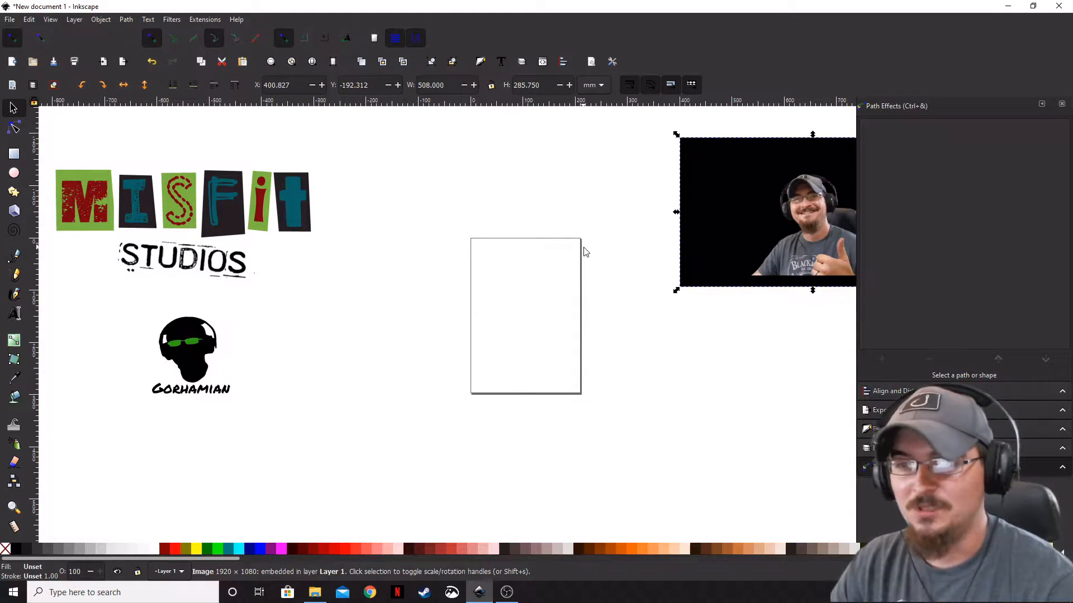
{"action": "left_click", "coordinate": [10, 19]}
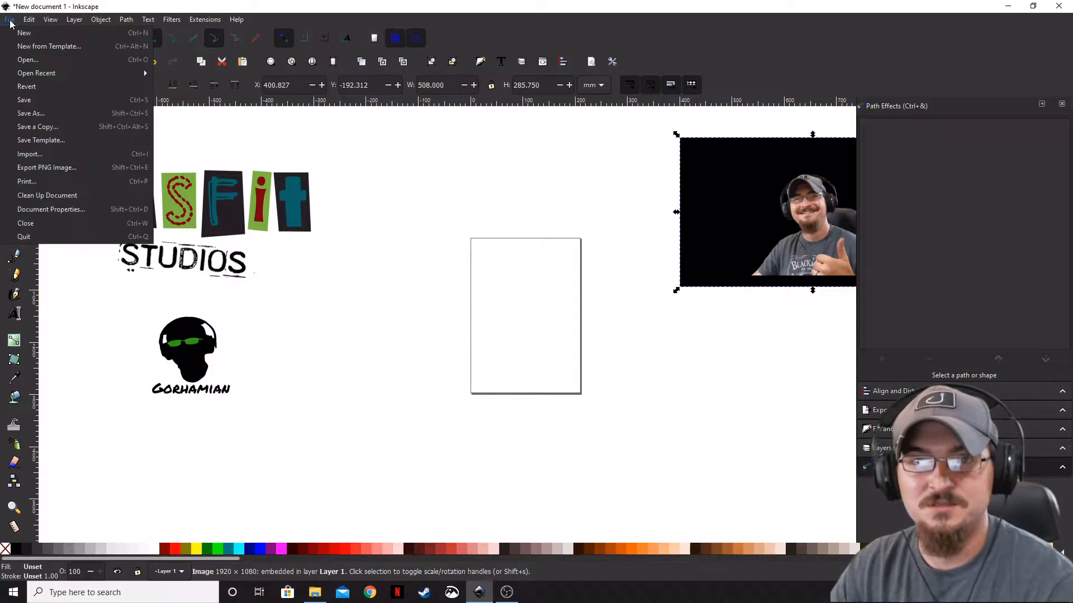
{"action": "left_click", "coordinate": [57, 211]}
{"action": "left_click_drag", "start_coordinate": [544, 296], "coordinate": [534, 130]}
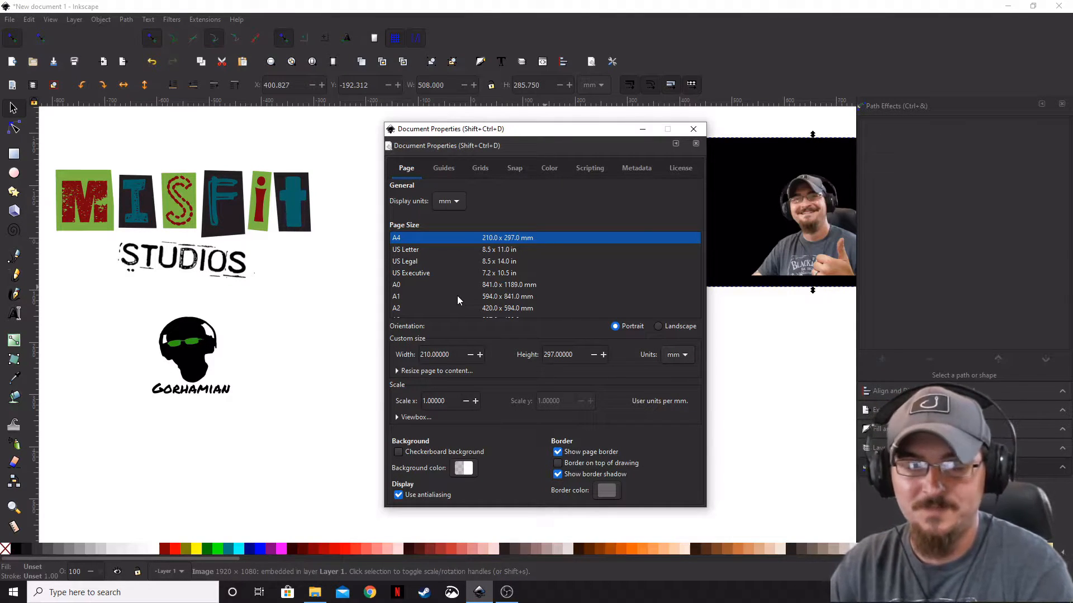
{"action": "scroll", "coordinate": [457, 296], "scroll_direction": "down", "scroll_amount": 8}
{"action": "scroll", "coordinate": [457, 301], "scroll_direction": "down", "scroll_amount": 1}
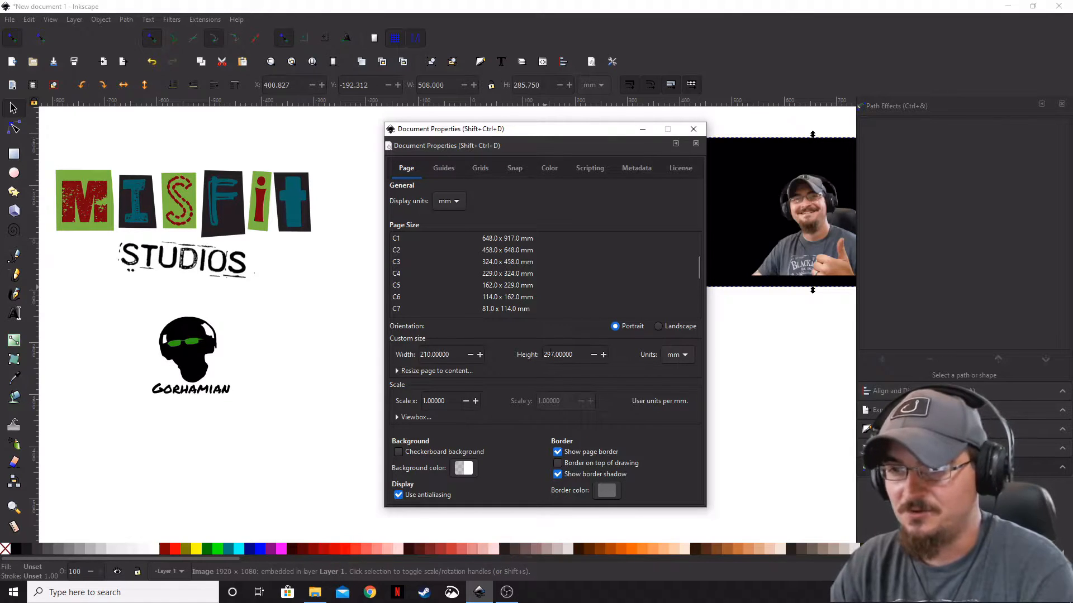
{"action": "scroll", "coordinate": [489, 286], "scroll_direction": "down", "scroll_amount": 10}
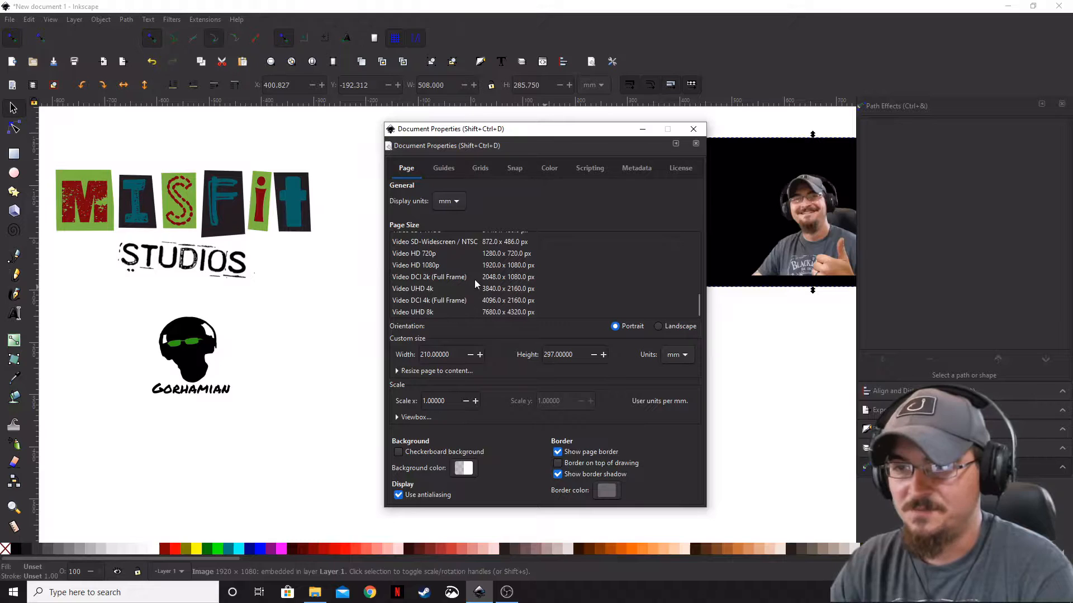
{"action": "left_click", "coordinate": [427, 255]}
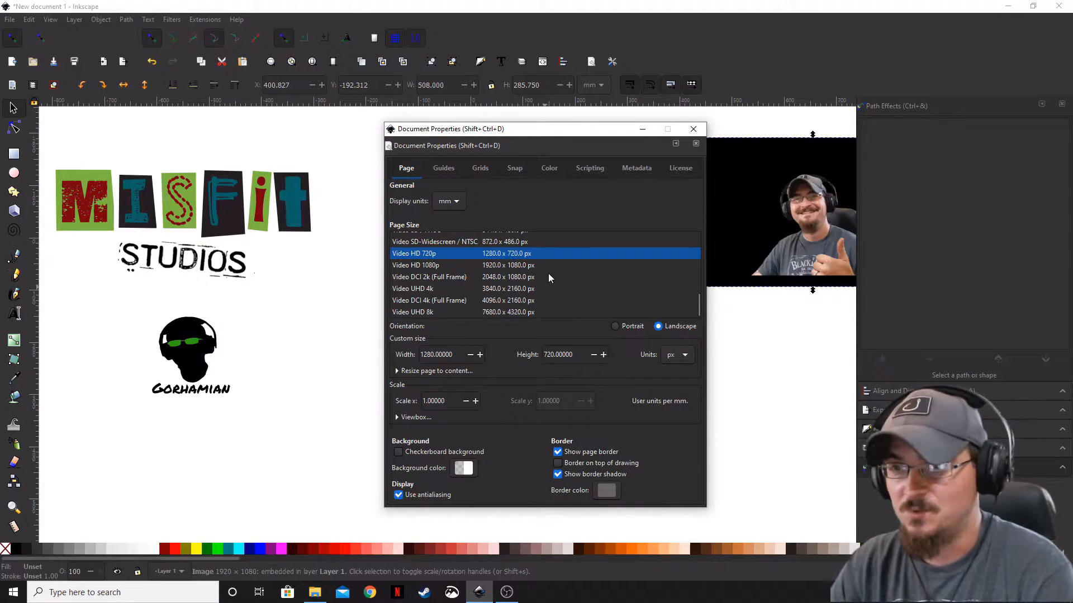
{"action": "left_click", "coordinate": [693, 130]}
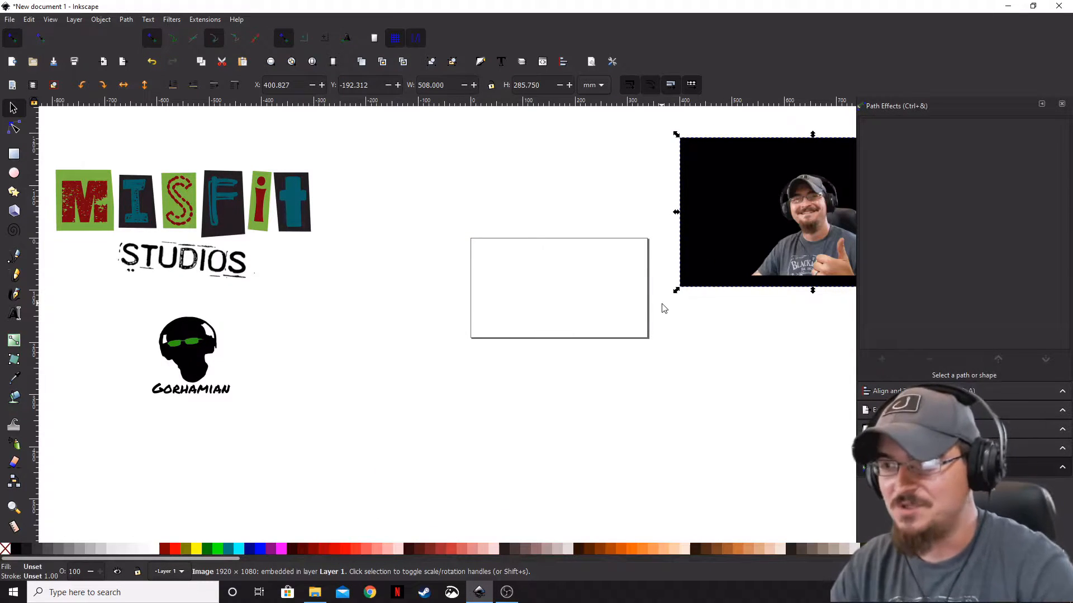
Draw a rectangle about 549 by 251 mm above the page and try a red and a black fill on it
{"action": "left_click_drag", "start_coordinate": [631, 303], "coordinate": [567, 311]}
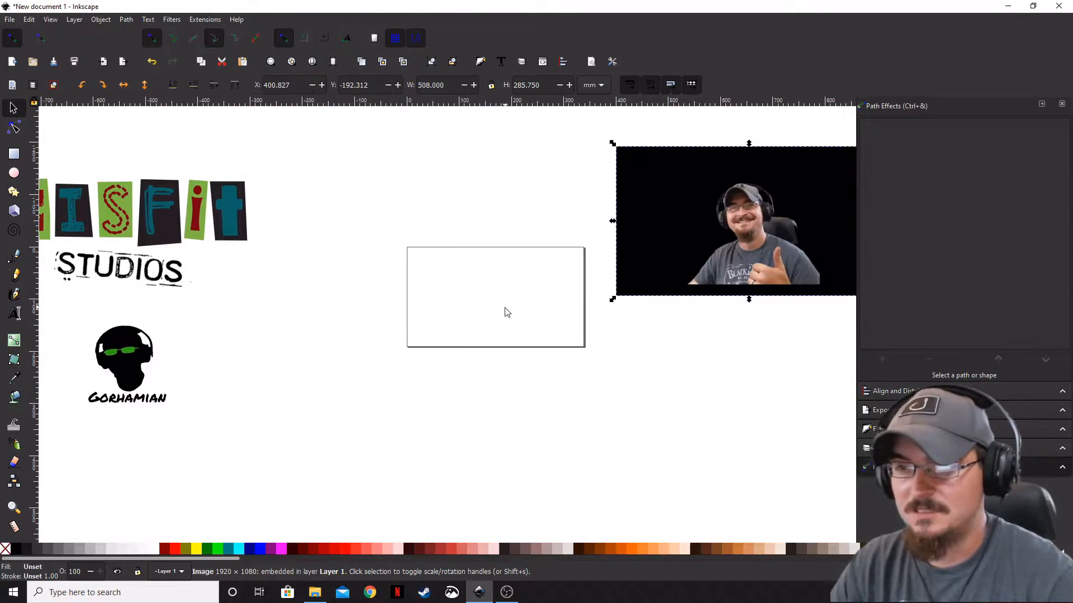
{"action": "scroll", "coordinate": [505, 307], "scroll_direction": "up", "scroll_amount": 2}
{"action": "scroll", "coordinate": [482, 313], "scroll_direction": "down", "scroll_amount": 1}
{"action": "scroll", "coordinate": [515, 313], "scroll_direction": "up", "scroll_amount": 1}
{"action": "scroll", "coordinate": [517, 317], "scroll_direction": "up", "scroll_amount": 2}
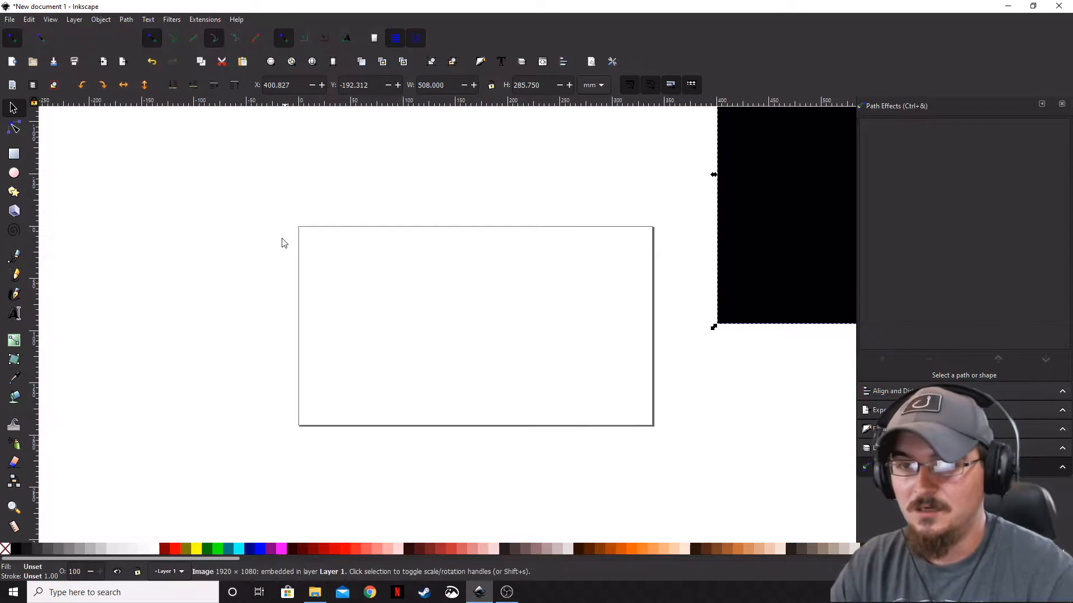
{"action": "scroll", "coordinate": [475, 320], "scroll_direction": "down", "scroll_amount": 3}
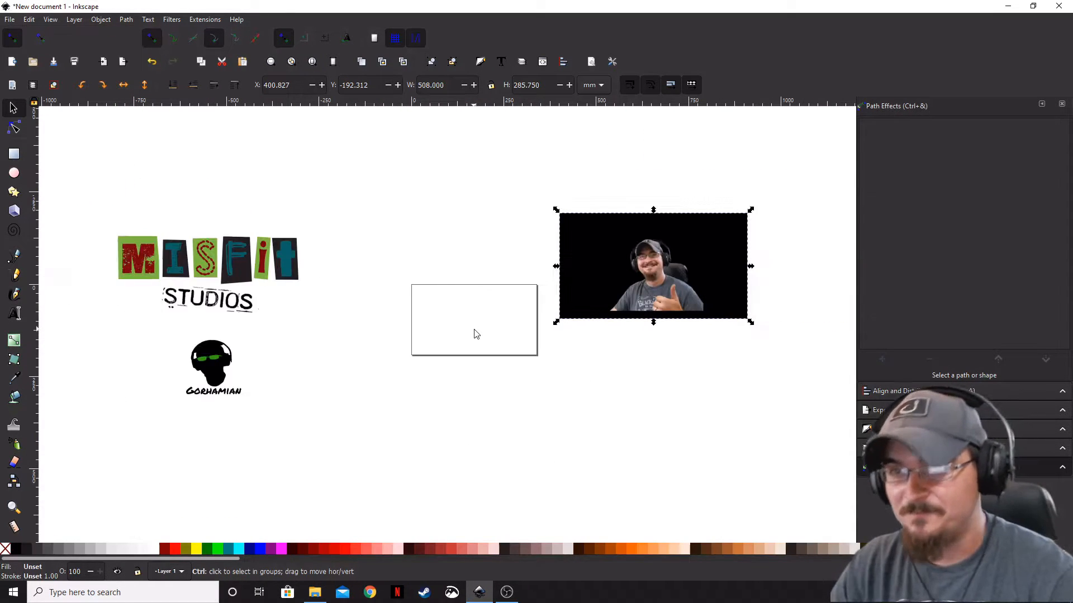
{"action": "left_click", "coordinate": [14, 154]}
{"action": "left_click_drag", "start_coordinate": [322, 176], "coordinate": [524, 269]}
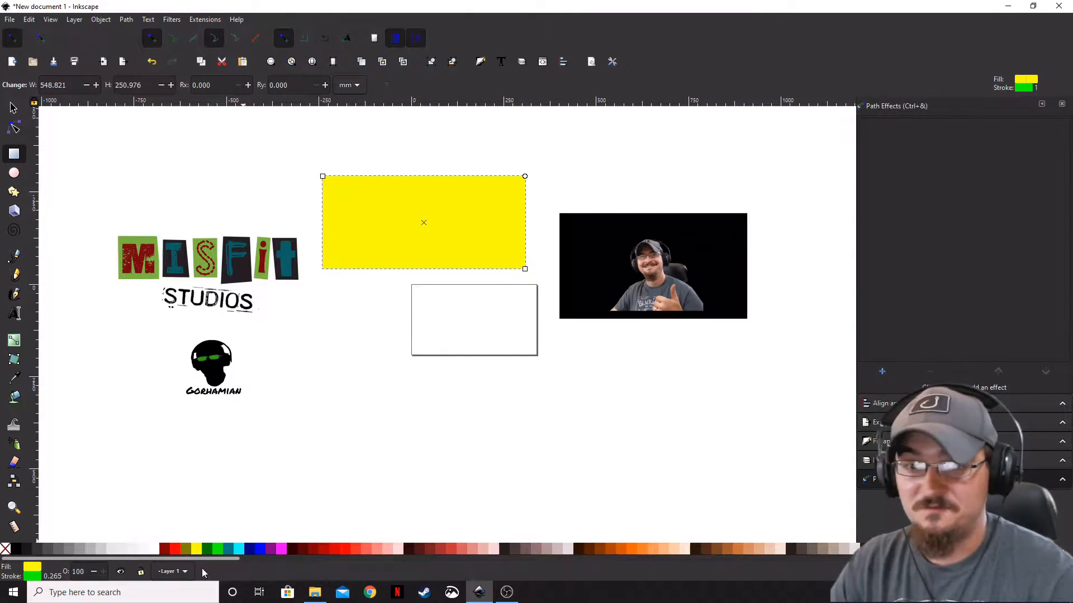
{"action": "left_click", "coordinate": [177, 551]}
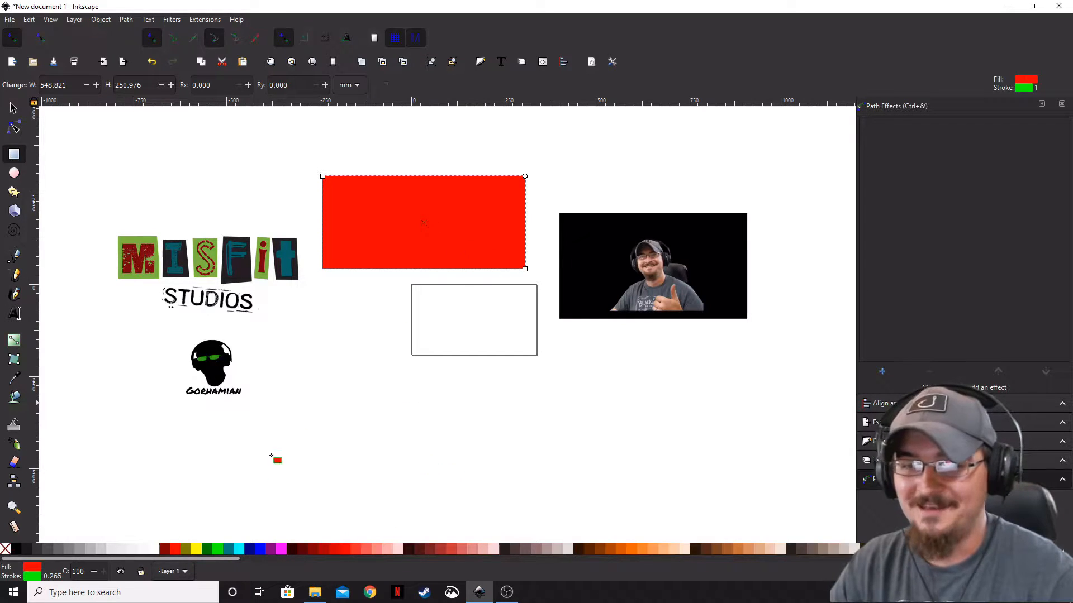
{"action": "left_click", "coordinate": [14, 550]}
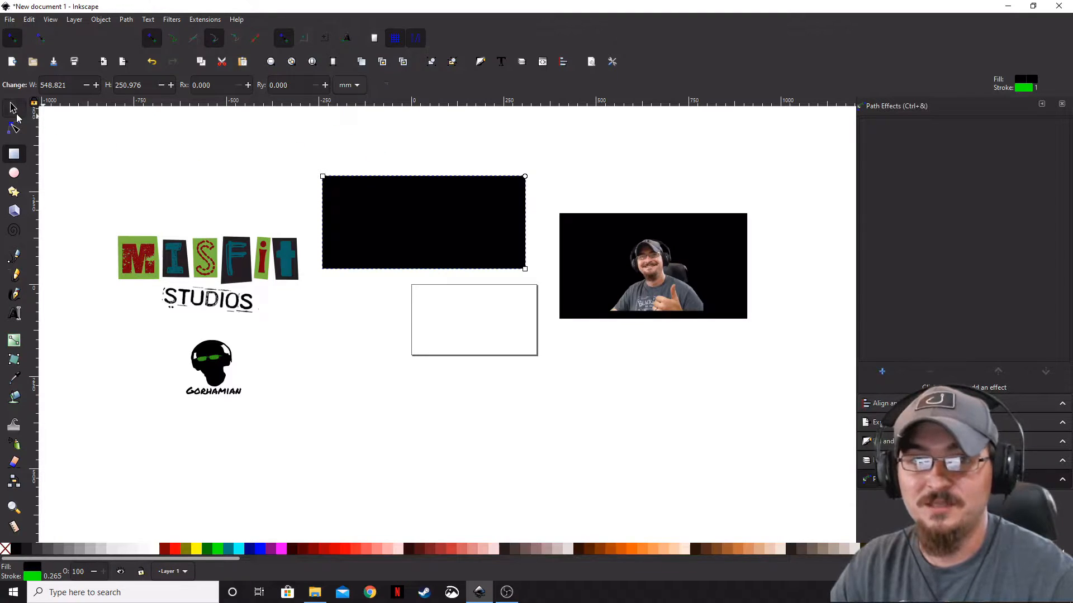
Switch the object measurement units to px and delete the black rectangle
{"action": "left_click", "coordinate": [14, 108]}
{"action": "left_click", "coordinate": [595, 85]}
{"action": "left_click", "coordinate": [597, 148]}
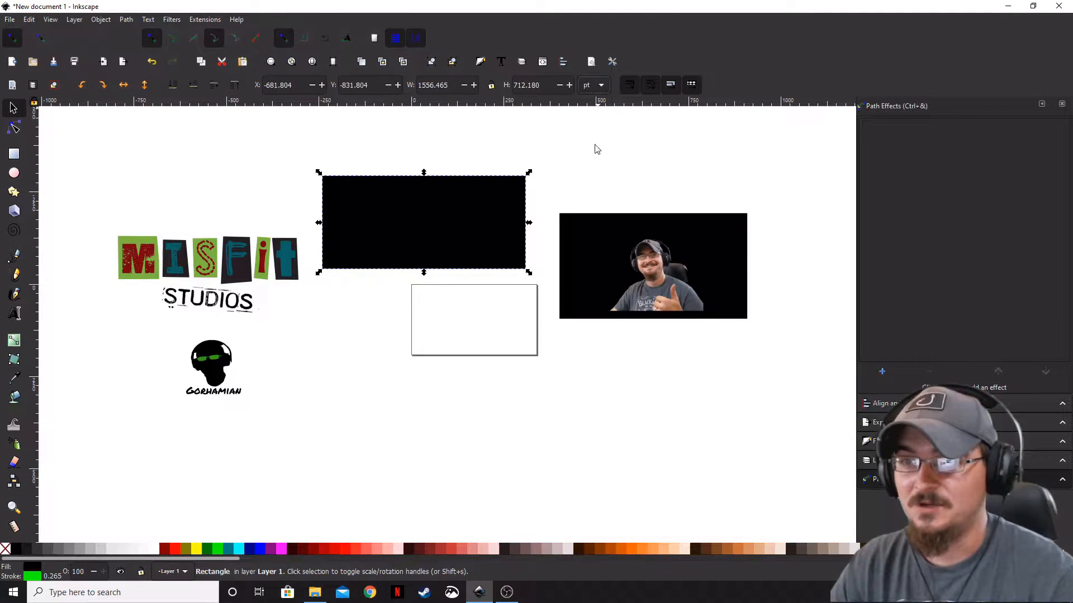
{"action": "left_click", "coordinate": [596, 85]}
{"action": "left_click", "coordinate": [587, 72]}
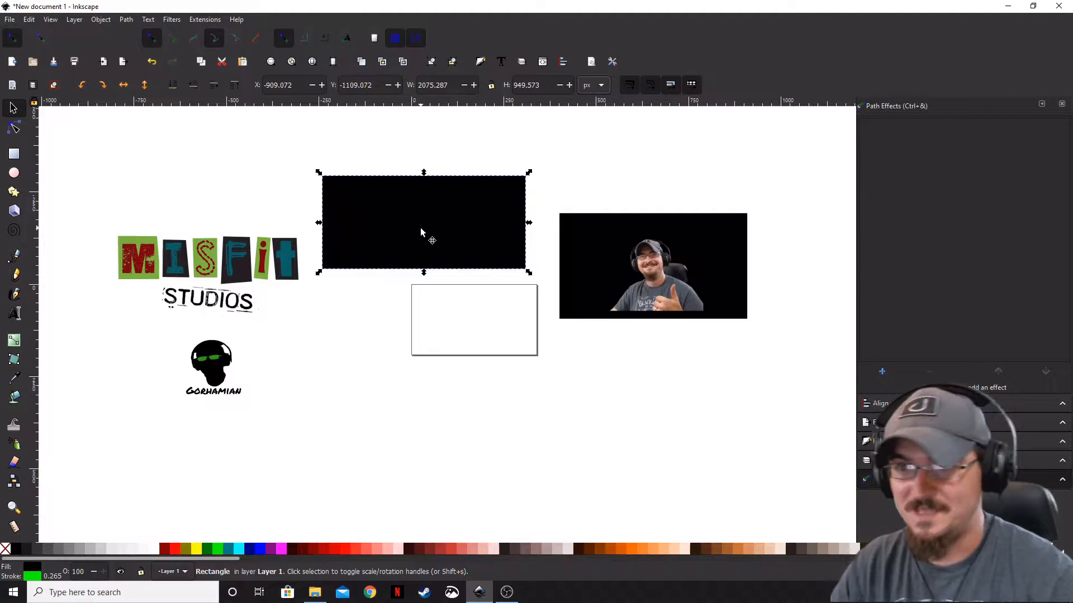
{"action": "key", "text": "Delete"}
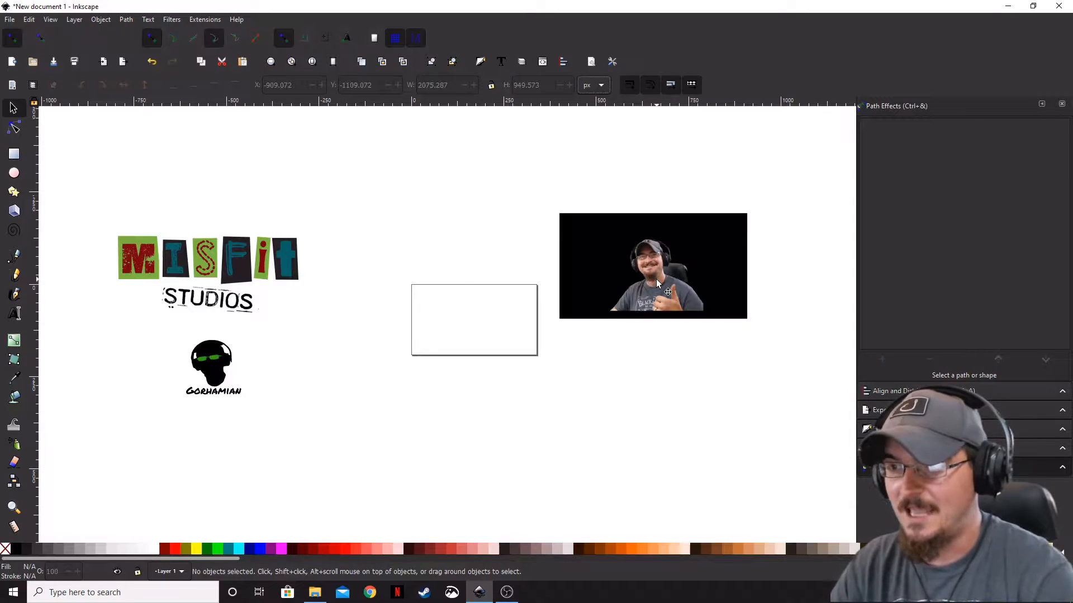
Move the thumbs-up photo onto the page and shift it straight down by about 38 mm
{"action": "left_click_drag", "start_coordinate": [657, 280], "coordinate": [518, 314]}
{"action": "scroll", "coordinate": [527, 306], "scroll_direction": "up", "scroll_amount": 5}
{"action": "scroll", "coordinate": [527, 306], "scroll_direction": "down", "scroll_amount": 2}
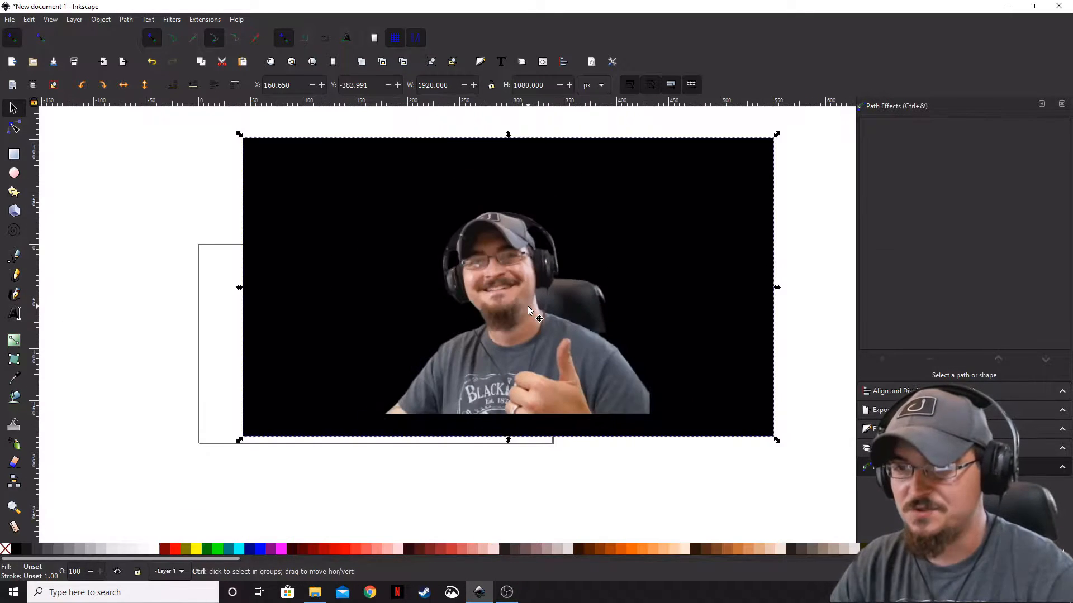
{"action": "left_click_drag", "start_coordinate": [531, 309], "coordinate": [494, 334]}
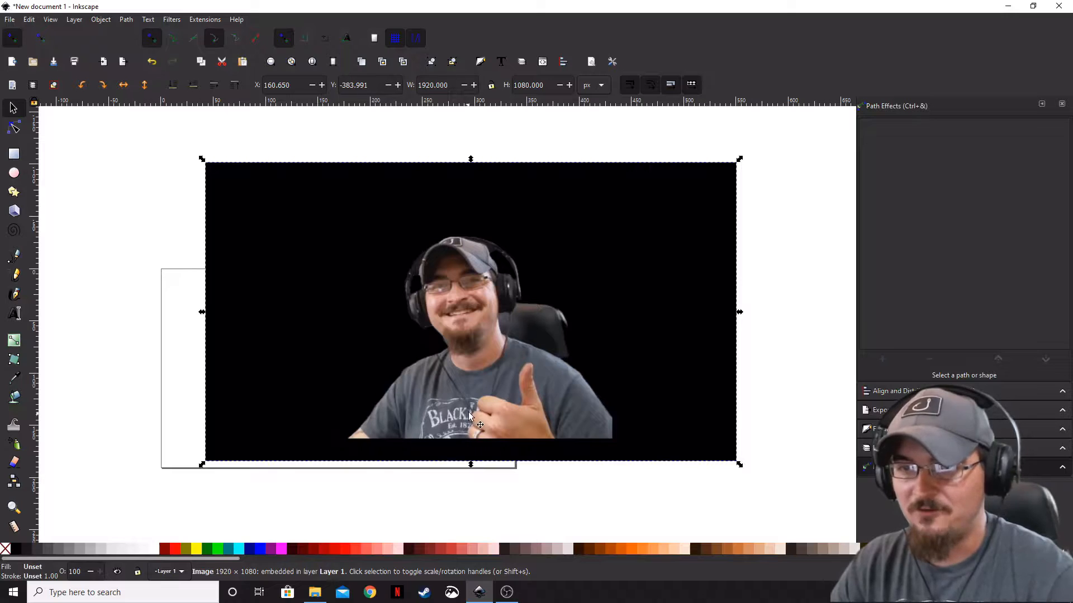
{"action": "scroll", "coordinate": [473, 346], "scroll_direction": "up", "scroll_amount": 2}
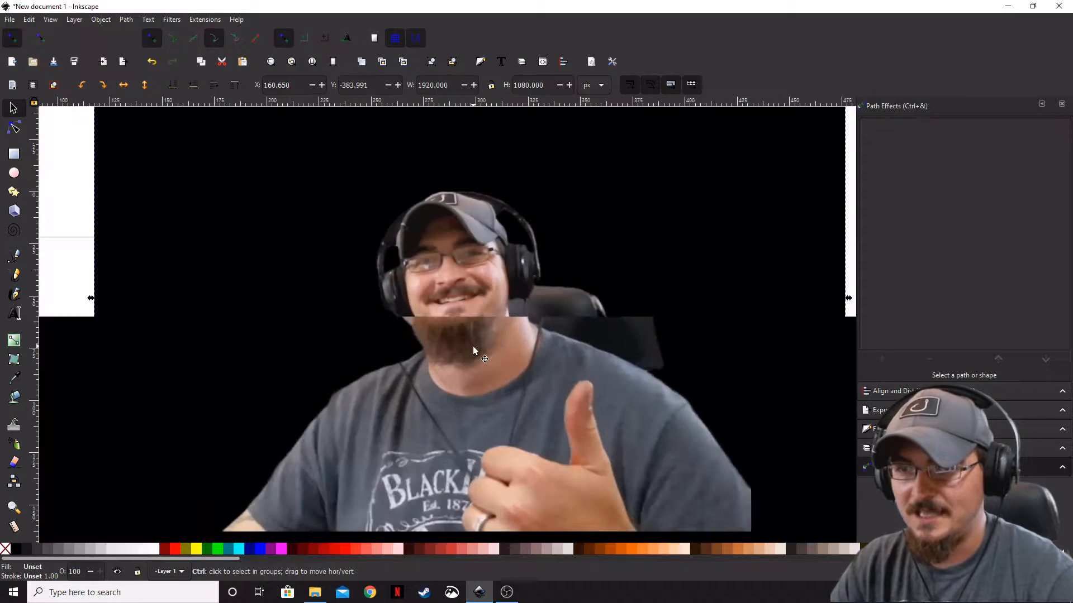
{"action": "scroll", "coordinate": [473, 346], "scroll_direction": "up", "scroll_amount": 1}
{"action": "left_click_drag", "start_coordinate": [425, 297], "coordinate": [458, 384]}
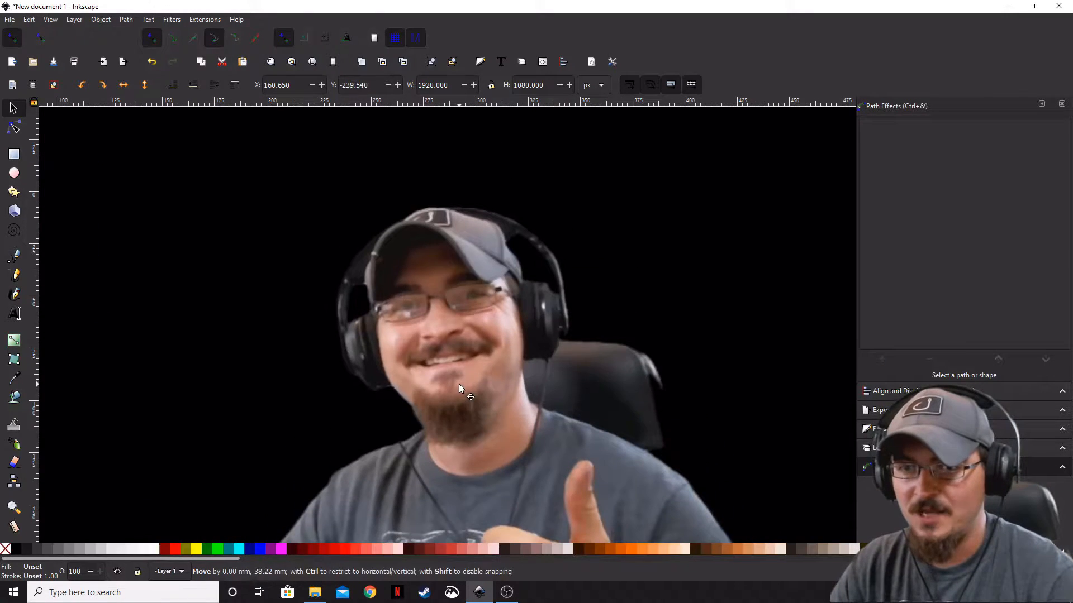
Trace a closed Bezier path around the black gap between the cap and the headphones on the photo's right side, with a green stroke
{"action": "left_click", "coordinate": [16, 258]}
{"action": "scroll", "coordinate": [536, 317], "scroll_direction": "up", "scroll_amount": 2}
{"action": "left_click_drag", "start_coordinate": [535, 318], "coordinate": [485, 388]}
{"action": "left_click", "coordinate": [457, 262]}
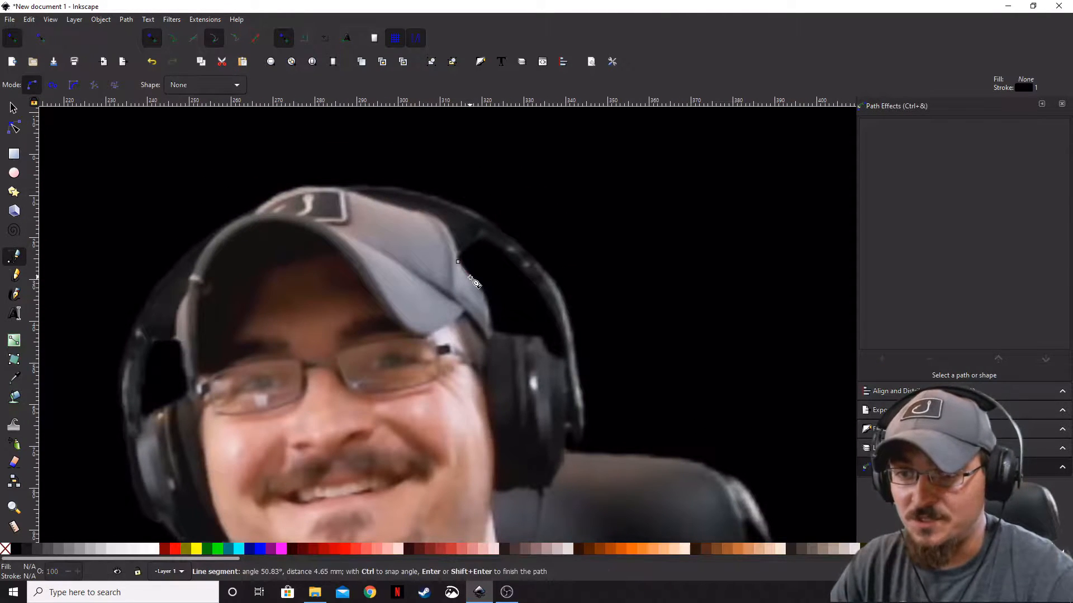
{"action": "left_click", "coordinate": [487, 309]}
{"action": "left_click", "coordinate": [490, 332]}
{"action": "left_click_drag", "start_coordinate": [526, 338], "coordinate": [527, 338]}
{"action": "left_click", "coordinate": [539, 338]}
{"action": "left_click", "coordinate": [560, 361]}
{"action": "left_click", "coordinate": [566, 362]}
{"action": "left_click", "coordinate": [555, 313]}
{"action": "left_click", "coordinate": [525, 272]}
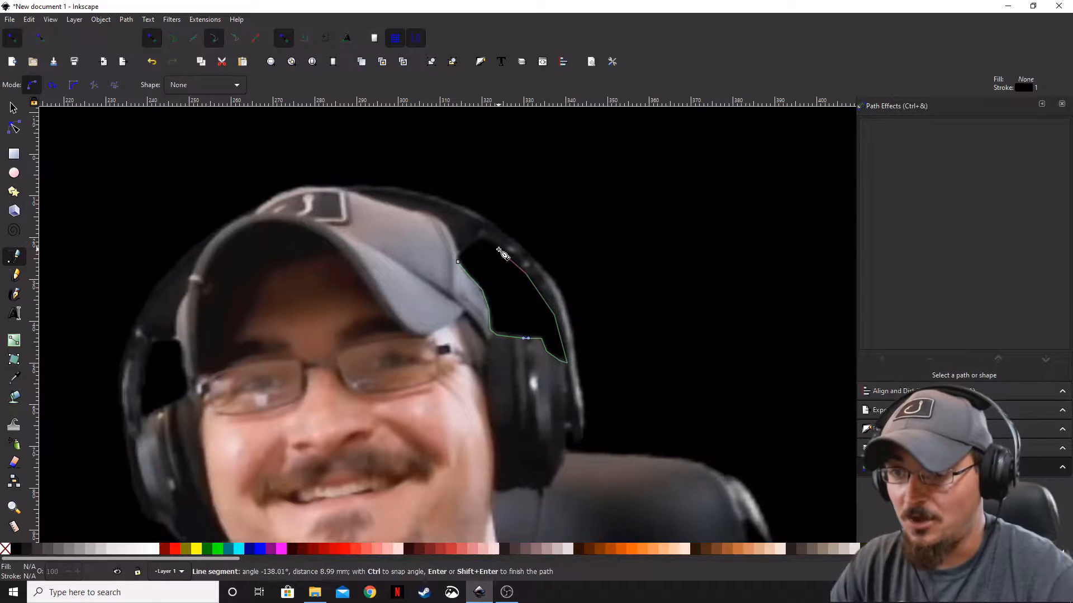
{"action": "left_click", "coordinate": [483, 236]}
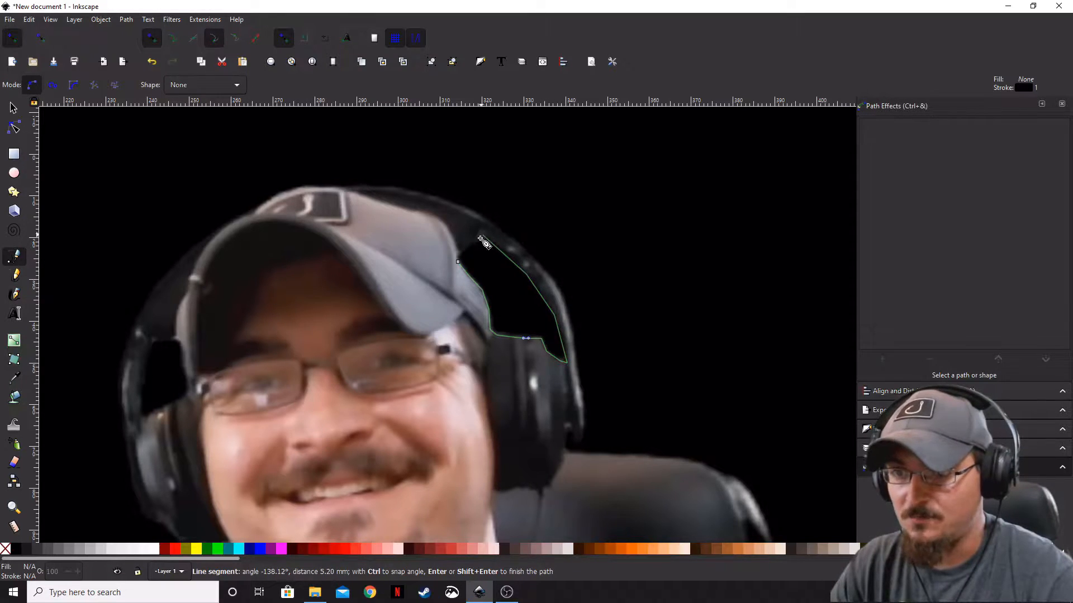
{"action": "left_click", "coordinate": [459, 263]}
{"action": "left_click", "coordinate": [221, 553], "text": "shift"}
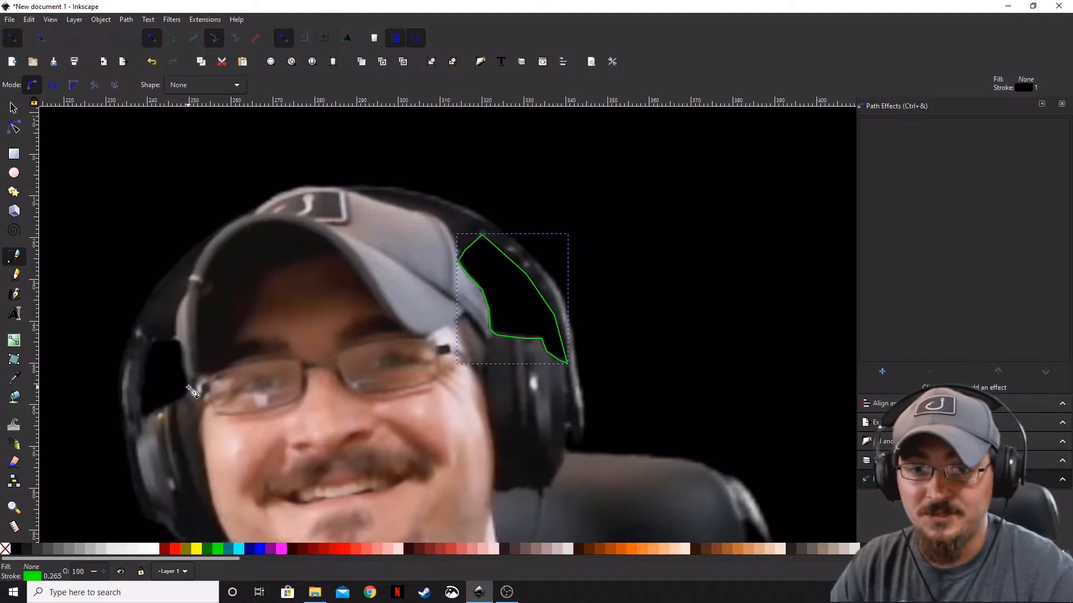
Trace a closed Bezier path around the black gap inside the headphones on the photo's left side, with a green stroke
{"action": "left_click", "coordinate": [189, 387]}
{"action": "left_click", "coordinate": [146, 413]}
{"action": "left_click", "coordinate": [144, 363]}
{"action": "left_click", "coordinate": [153, 345]}
{"action": "left_click", "coordinate": [171, 339]}
{"action": "left_click", "coordinate": [182, 343]}
{"action": "left_click", "coordinate": [188, 387]}
{"action": "left_click", "coordinate": [218, 550], "text": "shift"}
Make the corner nodes of the right headphone gap outline auto-smooth and adjust the node beside the cap
{"action": "left_click", "coordinate": [14, 108]}
{"action": "left_click_drag", "start_coordinate": [564, 480], "coordinate": [335, 278]}
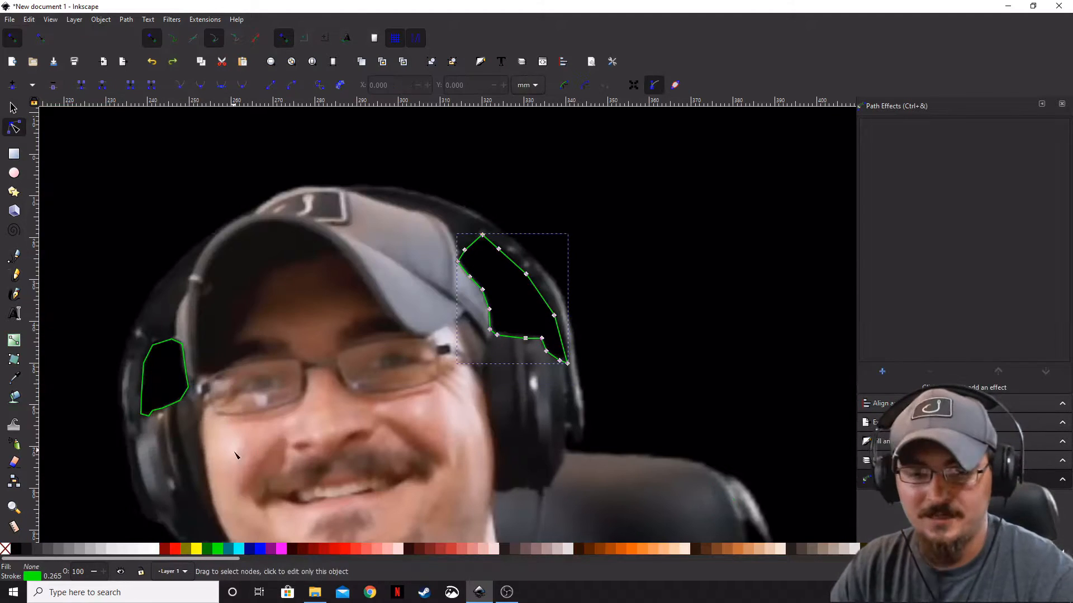
{"action": "left_click", "coordinate": [596, 399]}
{"action": "left_click", "coordinate": [567, 362]}
{"action": "left_click", "coordinate": [482, 235]}
{"action": "left_click", "coordinate": [568, 363], "text": "shift"}
{"action": "left_click", "coordinate": [489, 329], "text": "shift"}
{"action": "left_click", "coordinate": [458, 261], "text": "shift"}
{"action": "left_click", "coordinate": [243, 86]}
{"action": "left_click", "coordinate": [430, 195]}
{"action": "left_click", "coordinate": [464, 249]}
{"action": "left_click_drag", "start_coordinate": [464, 250], "coordinate": [463, 247]}
Select and smooth the corner nodes of the left headphone gap outline
{"action": "left_click", "coordinate": [142, 414]}
{"action": "left_click", "coordinate": [141, 414]}
{"action": "left_click", "coordinate": [148, 416], "text": "shift"}
{"action": "left_click", "coordinate": [171, 340], "text": "shift"}
{"action": "left_click", "coordinate": [189, 387], "text": "shift"}
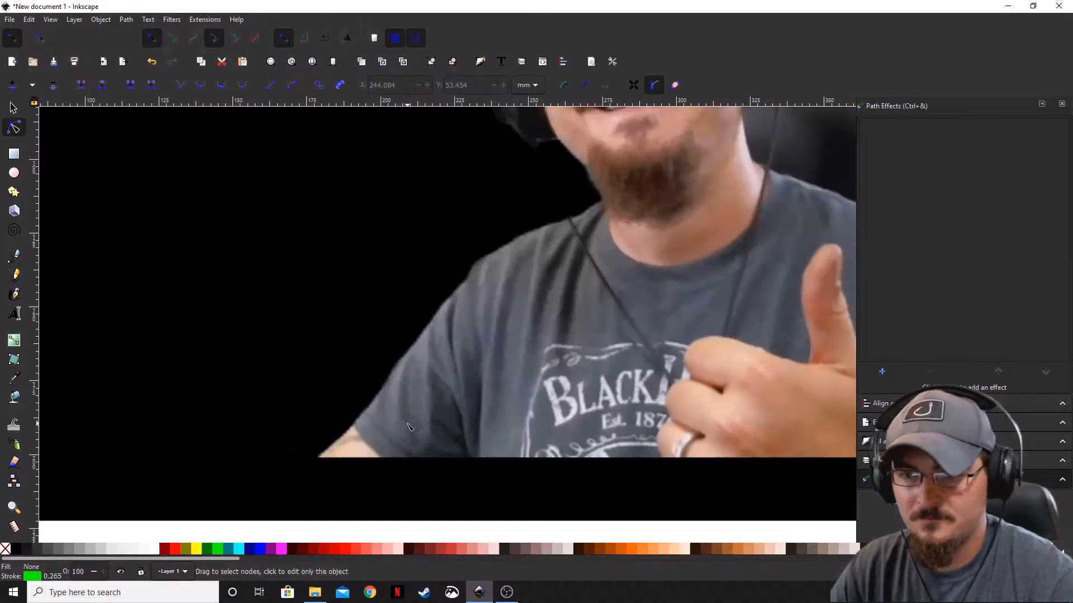
Trace the body outline from the photo's lower-left arm up over the shoulder and neck to the underside of the headphones
{"action": "key", "text": "b"}
{"action": "left_click", "coordinate": [319, 457]}
{"action": "left_click", "coordinate": [411, 343]}
{"action": "left_click", "coordinate": [477, 259]}
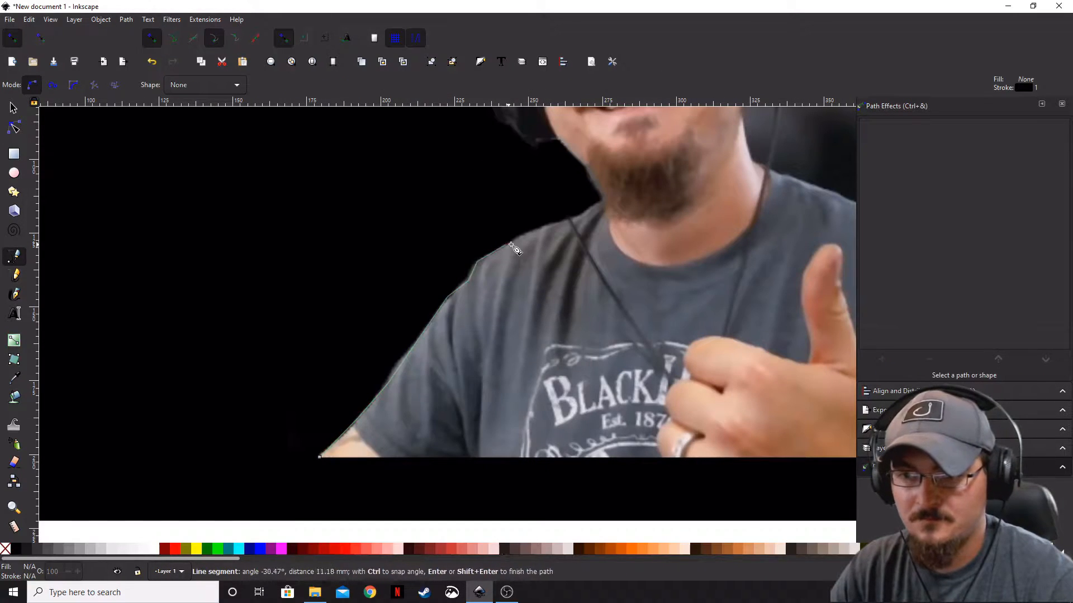
{"action": "left_click", "coordinate": [505, 245]}
{"action": "left_click", "coordinate": [532, 229]}
{"action": "left_click", "coordinate": [587, 213]}
{"action": "left_click", "coordinate": [603, 199]}
{"action": "left_click", "coordinate": [587, 165]}
{"action": "double_click", "coordinate": [500, 122]}
Continue the body outline up the outer edge of the left ear cup to the headband
{"action": "scroll", "coordinate": [501, 122], "scroll_direction": "up", "scroll_amount": 5}
{"action": "left_click", "coordinate": [469, 293]}
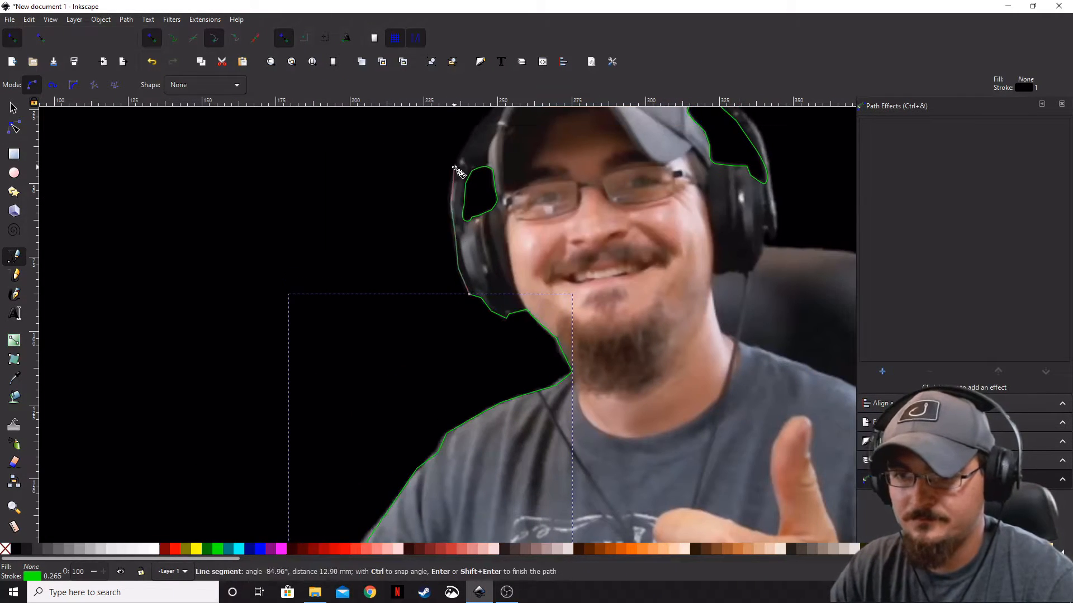
{"action": "left_click", "coordinate": [454, 167]}
{"action": "double_click", "coordinate": [476, 127]}
Continue the body outline over the headband and cap and down around the right ear cup
{"action": "left_click_drag", "start_coordinate": [476, 127], "coordinate": [326, 370]}
{"action": "left_click", "coordinate": [326, 369]}
{"action": "left_click", "coordinate": [348, 346]}
{"action": "left_click", "coordinate": [369, 328]}
{"action": "left_click", "coordinate": [391, 318]}
{"action": "left_click", "coordinate": [403, 309]}
{"action": "left_click", "coordinate": [626, 473]}
{"action": "left_click", "coordinate": [615, 475]}
{"action": "left_click", "coordinate": [648, 489]}
Continue the body outline from beneath the right ear cup down the neck and along the shoulder and arm, leaving out the chair
{"action": "left_click", "coordinate": [14, 127]}
{"action": "left_click_drag", "start_coordinate": [680, 493], "coordinate": [529, 295]}
{"action": "left_click", "coordinate": [14, 256]}
{"action": "left_click", "coordinate": [530, 295]}
{"action": "left_click", "coordinate": [517, 308]}
{"action": "left_click", "coordinate": [488, 306]}
{"action": "left_click", "coordinate": [495, 366]}
{"action": "left_click", "coordinate": [545, 386]}
{"action": "left_click", "coordinate": [655, 434]}
{"action": "double_click", "coordinate": [716, 475]}
Finish the body outline at the lower-right arm corner and close it along the lower edge of the shirt
{"action": "left_click_drag", "start_coordinate": [715, 475], "coordinate": [414, 161]}
{"action": "scroll", "coordinate": [654, 372], "scroll_direction": "down", "scroll_amount": 3}
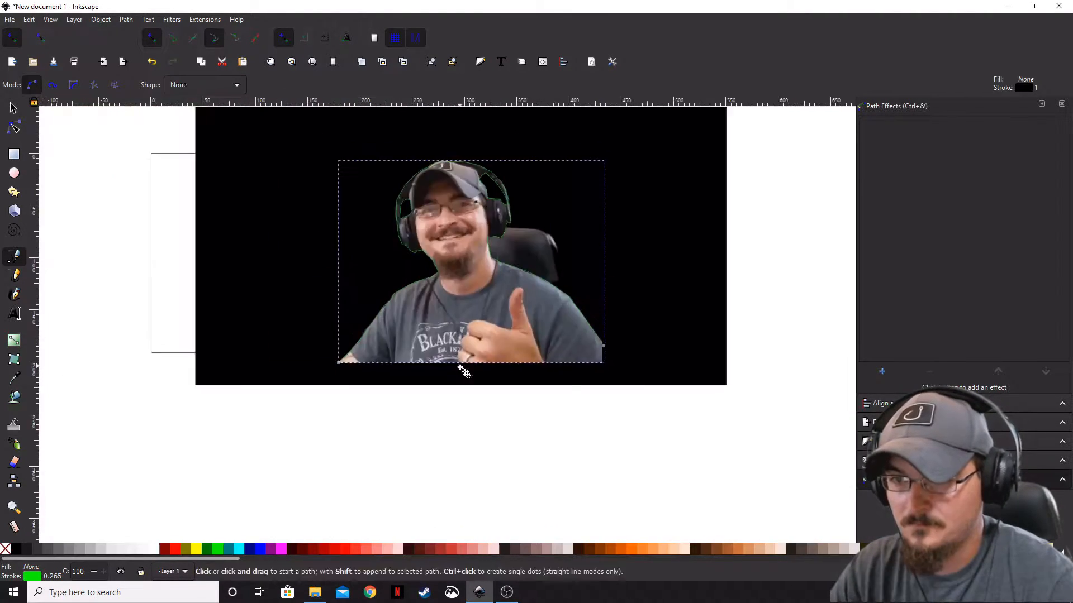
{"action": "scroll", "coordinate": [605, 347], "scroll_direction": "up", "scroll_amount": 4}
{"action": "left_click", "coordinate": [14, 127]}
{"action": "left_click_drag", "start_coordinate": [600, 342], "coordinate": [580, 410]}
{"action": "scroll", "coordinate": [460, 409], "scroll_direction": "down", "scroll_amount": 4}
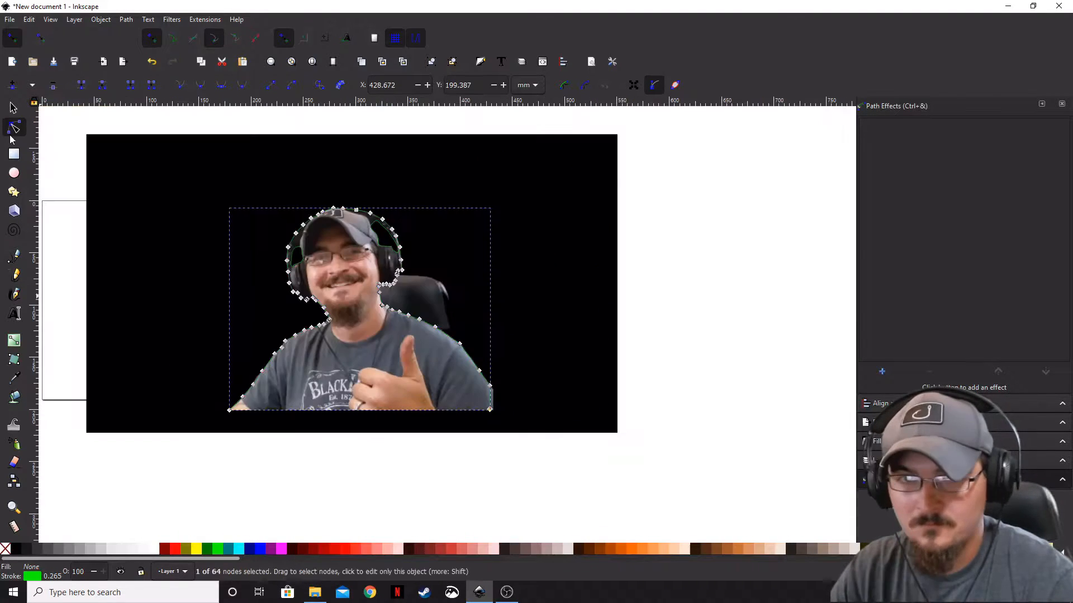
{"action": "left_click", "coordinate": [14, 257]}
{"action": "left_click", "coordinate": [490, 410]}
{"action": "left_click", "coordinate": [229, 411]}
{"action": "scroll", "coordinate": [236, 282], "scroll_direction": "up", "scroll_amount": 2}
{"action": "scroll", "coordinate": [473, 380], "scroll_direction": "down", "scroll_amount": 1}
Subtract the two headphone gap shapes from the body outline with the Difference operation
{"action": "left_click", "coordinate": [14, 107]}
{"action": "left_click", "coordinate": [518, 241]}
{"action": "left_click", "coordinate": [411, 264], "text": "shift"}
{"action": "left_click", "coordinate": [391, 241], "text": "shift"}
{"action": "left_click", "coordinate": [126, 19]}
{"action": "left_click", "coordinate": [147, 87]}
{"action": "left_click", "coordinate": [391, 241], "text": "shift"}
{"action": "left_click", "coordinate": [126, 20]}
{"action": "left_click", "coordinate": [146, 87]}
Add the photo to the selection and clip it to the body outline
{"action": "left_click", "coordinate": [293, 280], "text": "shift"}
{"action": "left_click", "coordinate": [100, 19]}
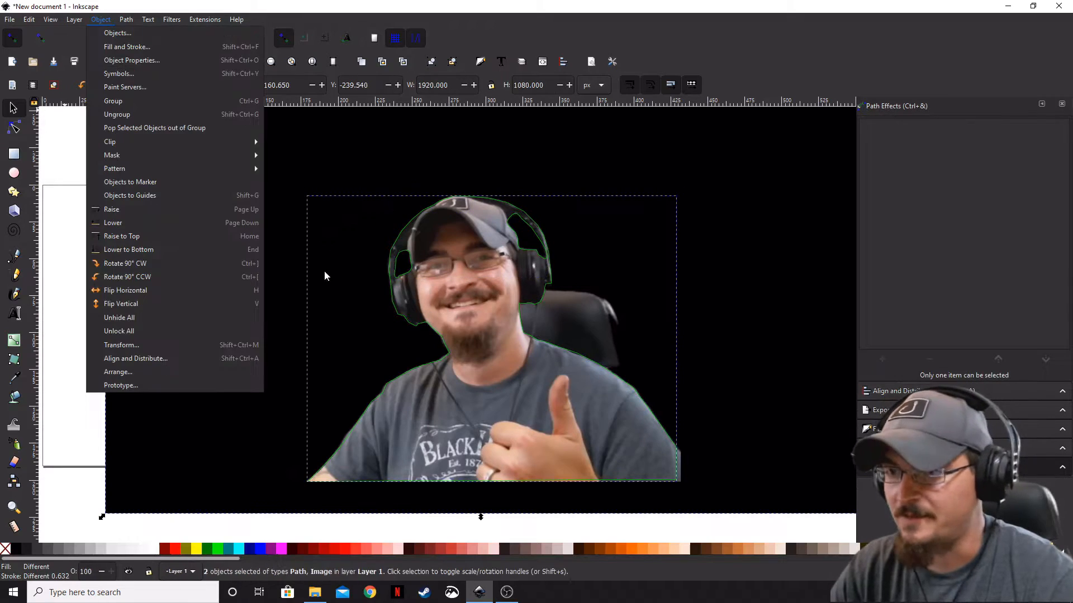
{"action": "left_click", "coordinate": [285, 142]}
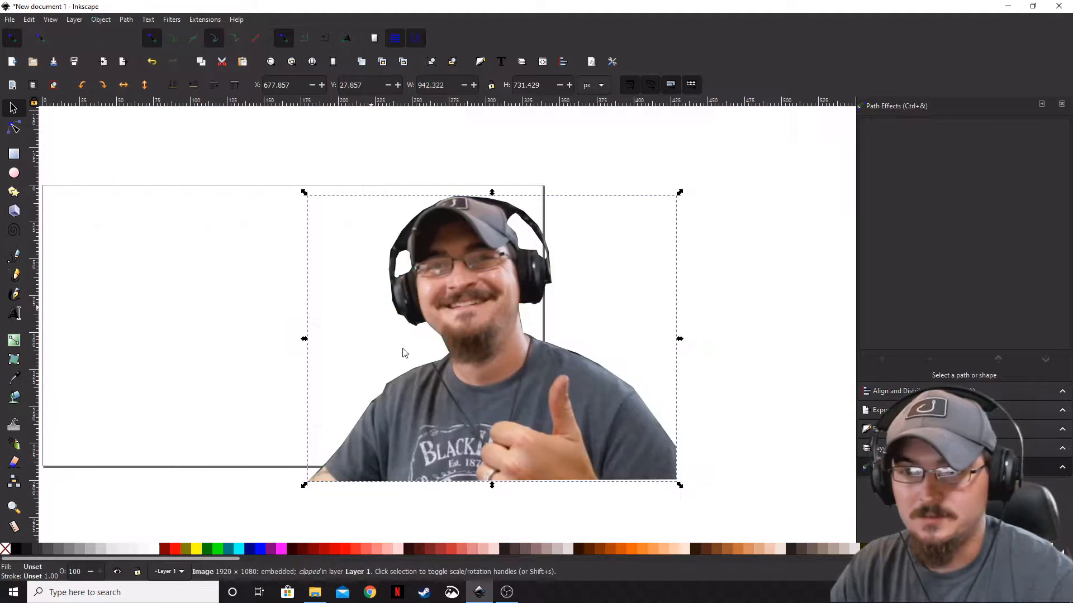
Move the clipped photo off the page, into the empty canvas above the two logos
{"action": "scroll", "coordinate": [429, 390], "scroll_direction": "down", "scroll_amount": 2}
{"action": "left_click_drag", "start_coordinate": [366, 415], "coordinate": [538, 406]}
{"action": "scroll", "coordinate": [492, 402], "scroll_direction": "down", "scroll_amount": 2}
{"action": "left_click_drag", "start_coordinate": [472, 396], "coordinate": [489, 392]}
{"action": "left_click_drag", "start_coordinate": [577, 393], "coordinate": [457, 275]}
{"action": "left_click_drag", "start_coordinate": [282, 317], "coordinate": [257, 288]}
{"action": "left_click_drag", "start_coordinate": [449, 266], "coordinate": [366, 193]}
{"action": "left_click_drag", "start_coordinate": [532, 371], "coordinate": [415, 338]}
{"action": "left_click_drag", "start_coordinate": [326, 328], "coordinate": [410, 330]}
Draw a rectangle about 2407 by 1252 px over the upper part of the page
{"action": "left_click", "coordinate": [13, 153]}
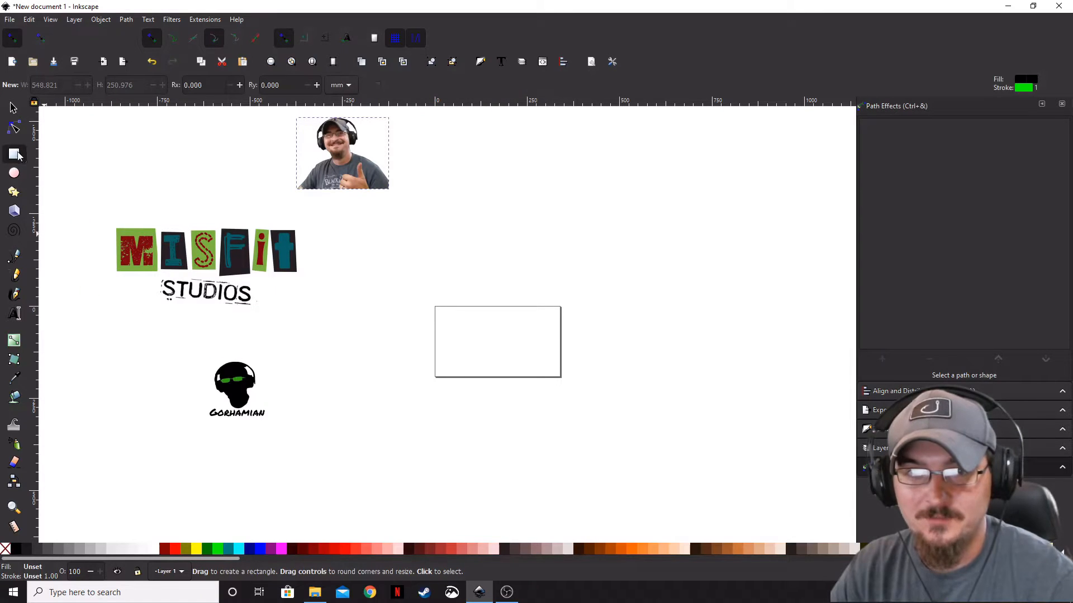
{"action": "left_click_drag", "start_coordinate": [362, 243], "coordinate": [598, 365]}
{"action": "key", "text": "s"}
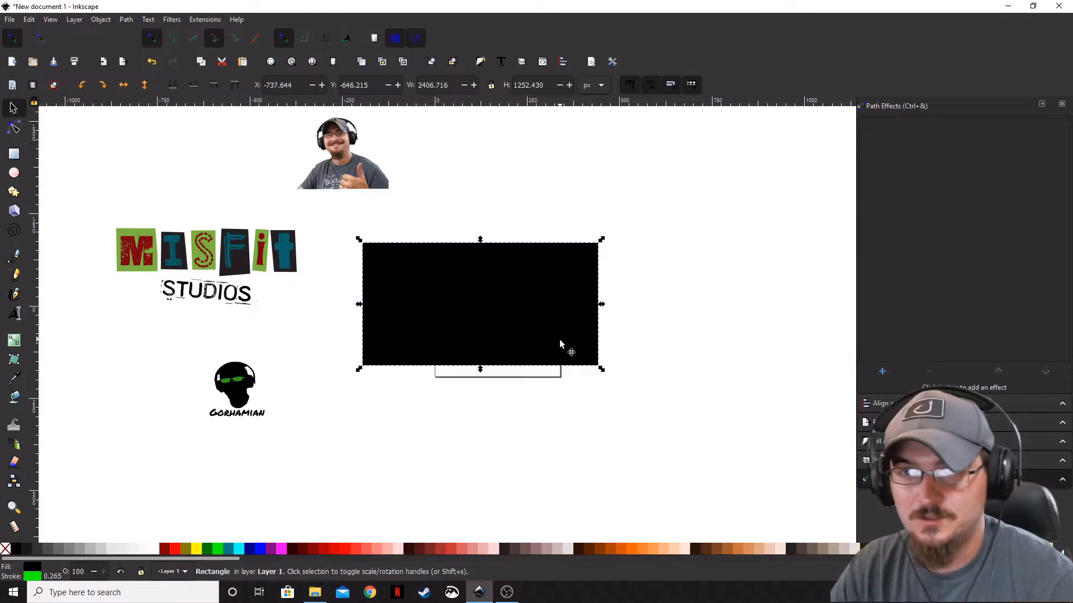
Set the black rectangle's width to 1280 px and its height to 720 px
{"action": "left_click", "coordinate": [595, 88]}
{"action": "left_click", "coordinate": [595, 89]}
{"action": "left_click_drag", "start_coordinate": [451, 86], "coordinate": [399, 86]}
{"action": "type", "text": "1280"}
{"action": "key", "text": "Return"}
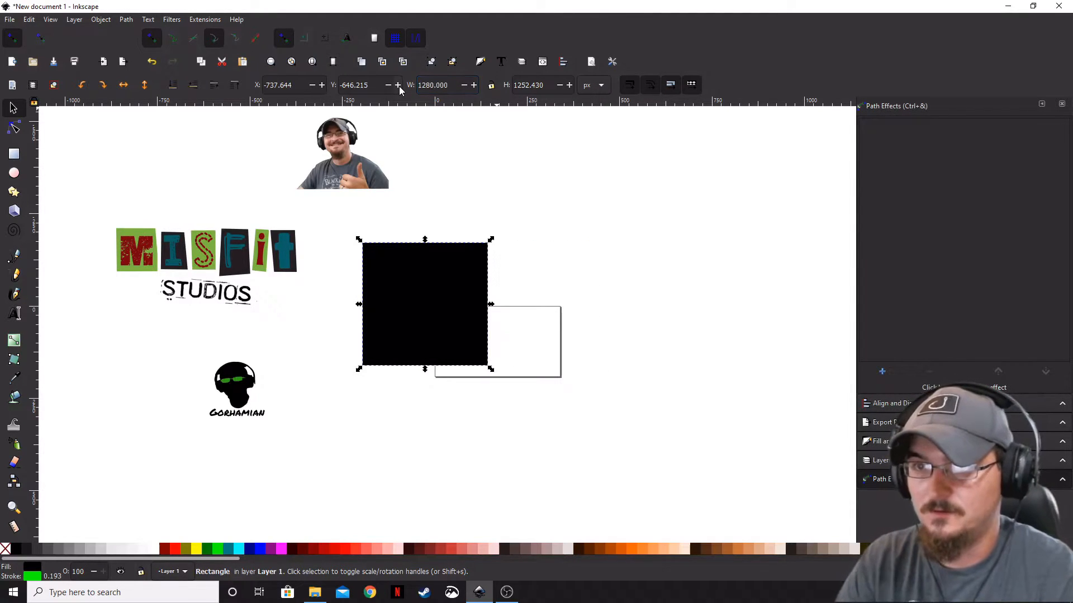
{"action": "left_click_drag", "start_coordinate": [544, 86], "coordinate": [508, 88]}
{"action": "type", "text": "720"}
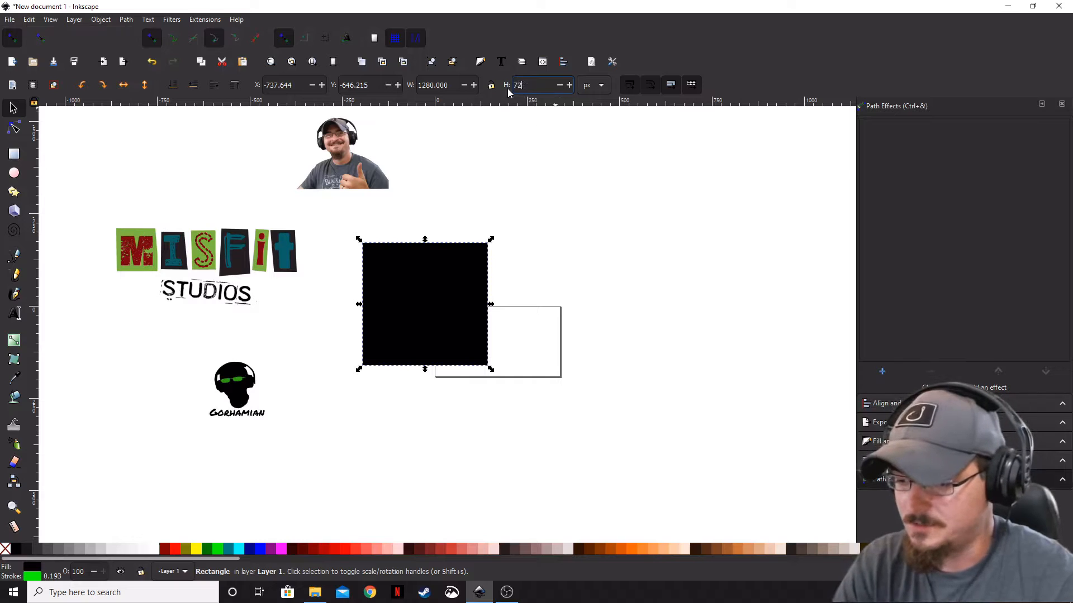
{"action": "key", "text": "Return"}
{"action": "scroll", "coordinate": [395, 297], "scroll_direction": "up", "scroll_amount": 3}
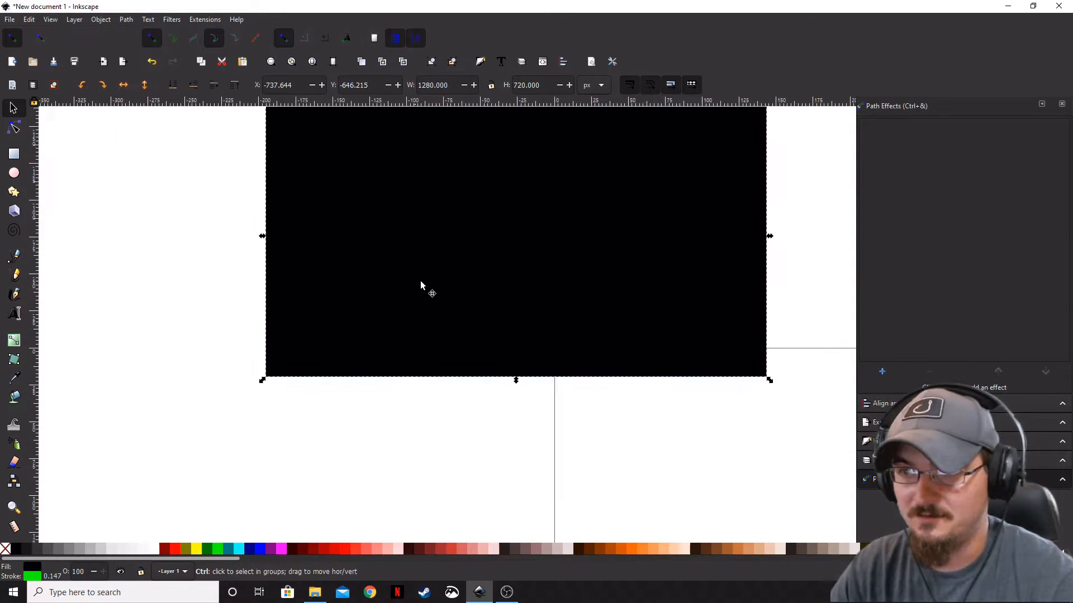
{"action": "left_click_drag", "start_coordinate": [467, 260], "coordinate": [434, 305]}
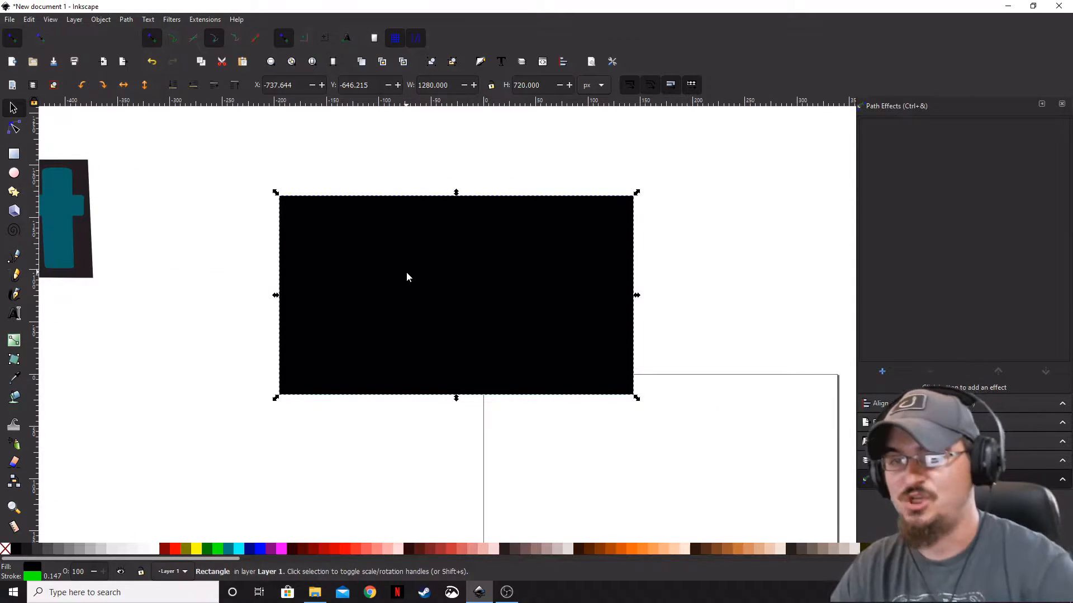
Give the rectangle a blue (#0000FF) stroke and the same blue fill
{"action": "left_click", "coordinate": [259, 551], "text": "shift"}
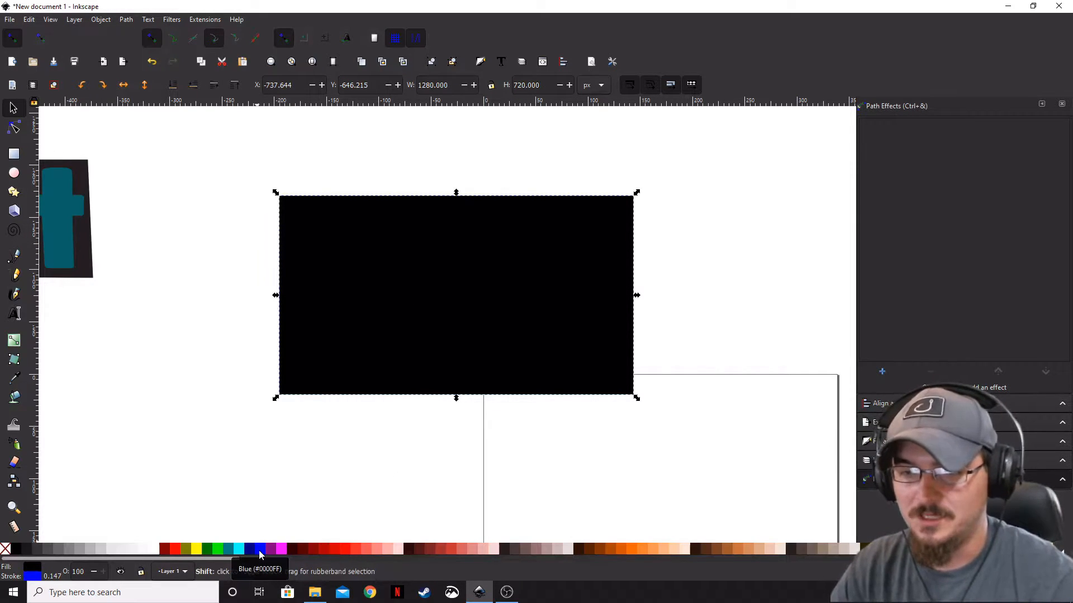
{"action": "left_click", "coordinate": [395, 331]}
{"action": "left_click", "coordinate": [260, 551]}
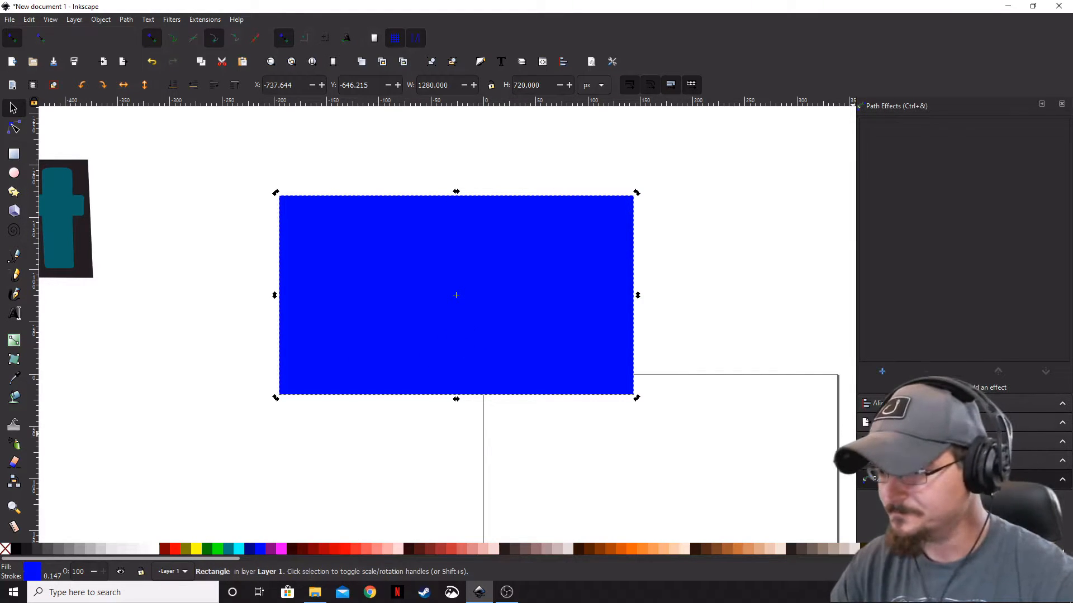
Apply a radial gradient fill to the rectangle, shift its centre toward the lower left and stretch it past the edges
{"action": "key", "text": "ctrl+shift+f"}
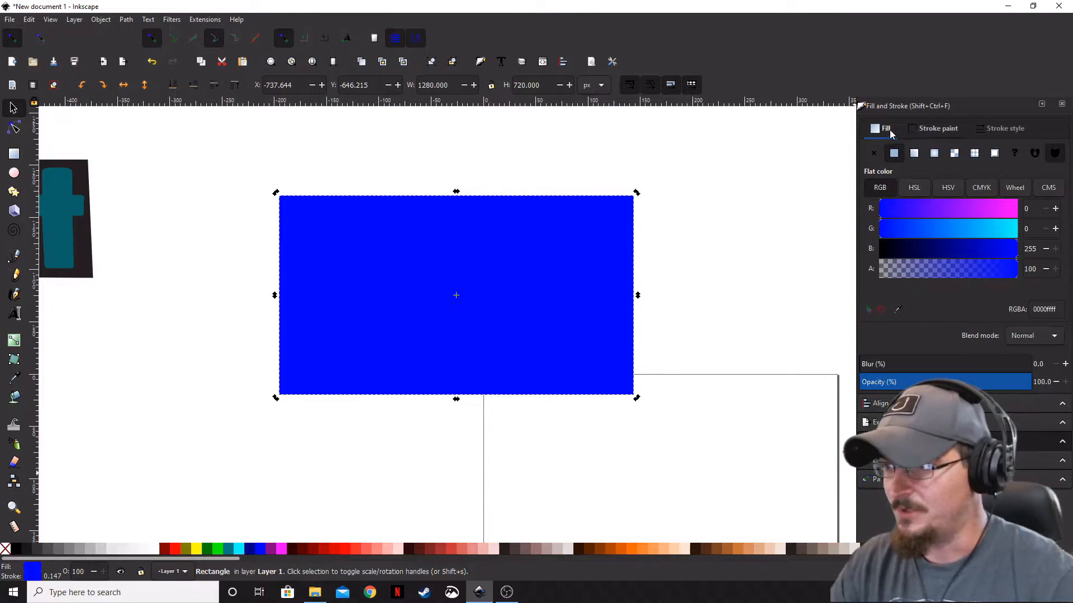
{"action": "left_click", "coordinate": [933, 154]}
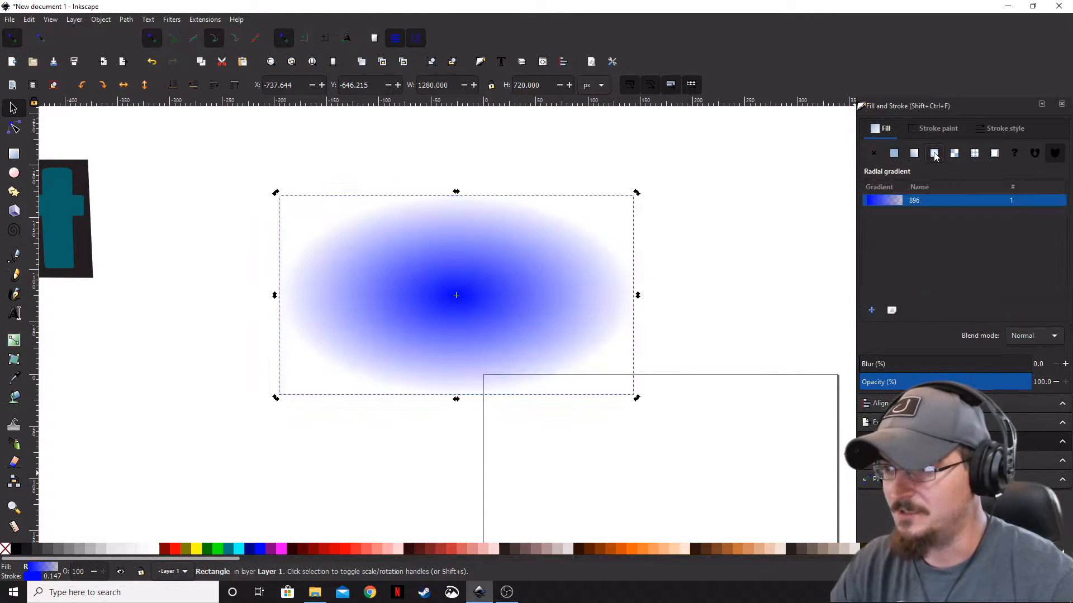
{"action": "left_click", "coordinate": [14, 128]}
{"action": "left_click_drag", "start_coordinate": [463, 298], "coordinate": [401, 329]}
{"action": "left_click_drag", "start_coordinate": [570, 327], "coordinate": [742, 343]}
{"action": "left_click_drag", "start_coordinate": [401, 229], "coordinate": [566, 178]}
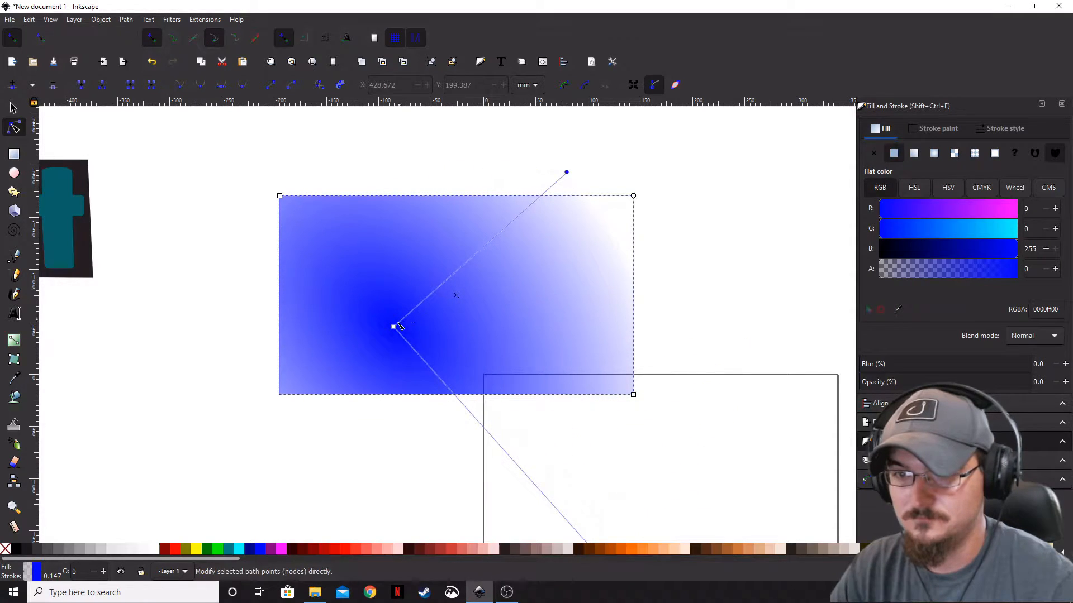
{"action": "left_click_drag", "start_coordinate": [395, 329], "coordinate": [367, 334]}
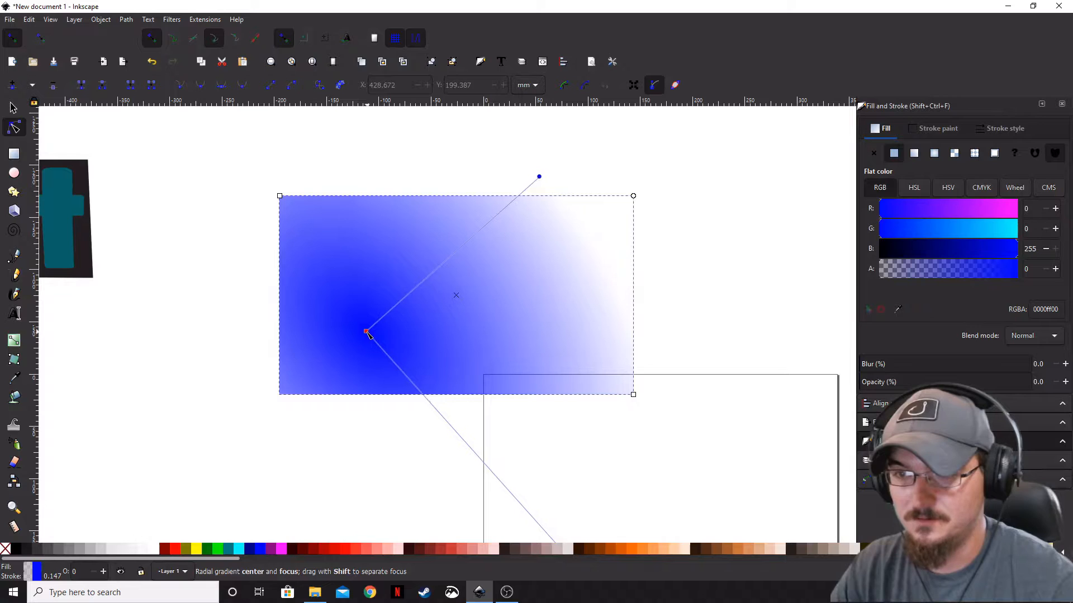
{"action": "left_click", "coordinate": [535, 179]}
{"action": "left_click", "coordinate": [536, 177]}
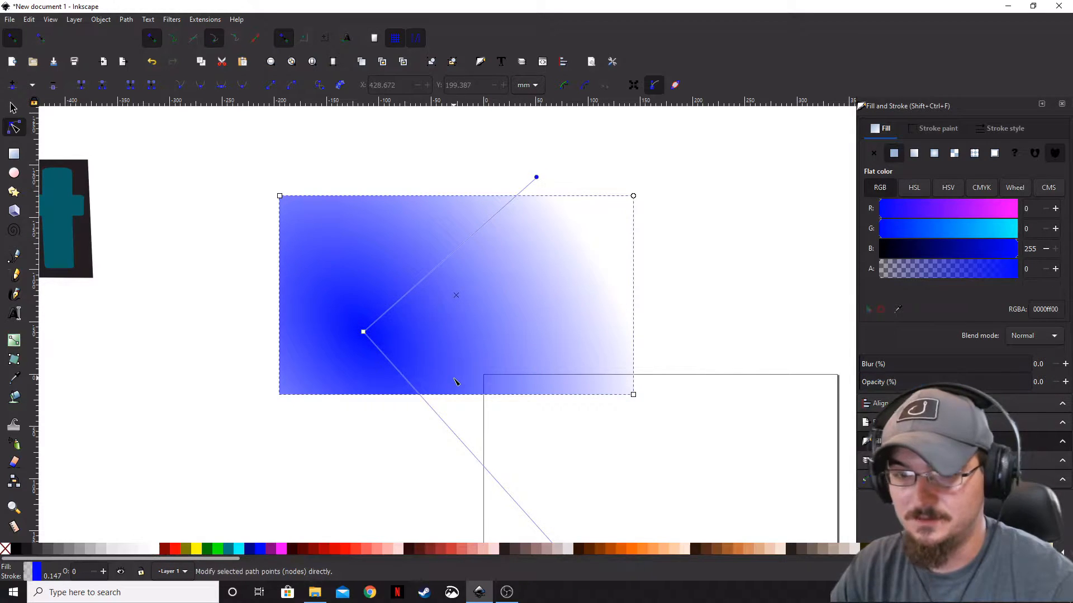
Duplicate the gradient rectangle and rotate the copy half a turn in place
{"action": "key", "text": "ctrl+d"}
{"action": "key", "text": "s"}
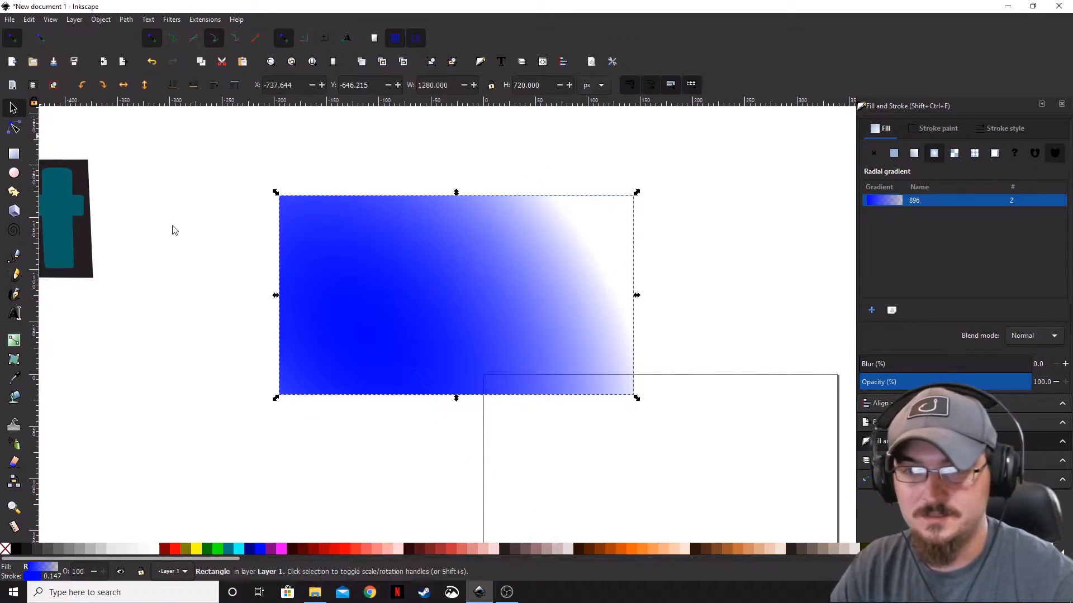
{"action": "left_click", "coordinate": [544, 371]}
{"action": "left_click_drag", "start_coordinate": [637, 192], "coordinate": [349, 360]}
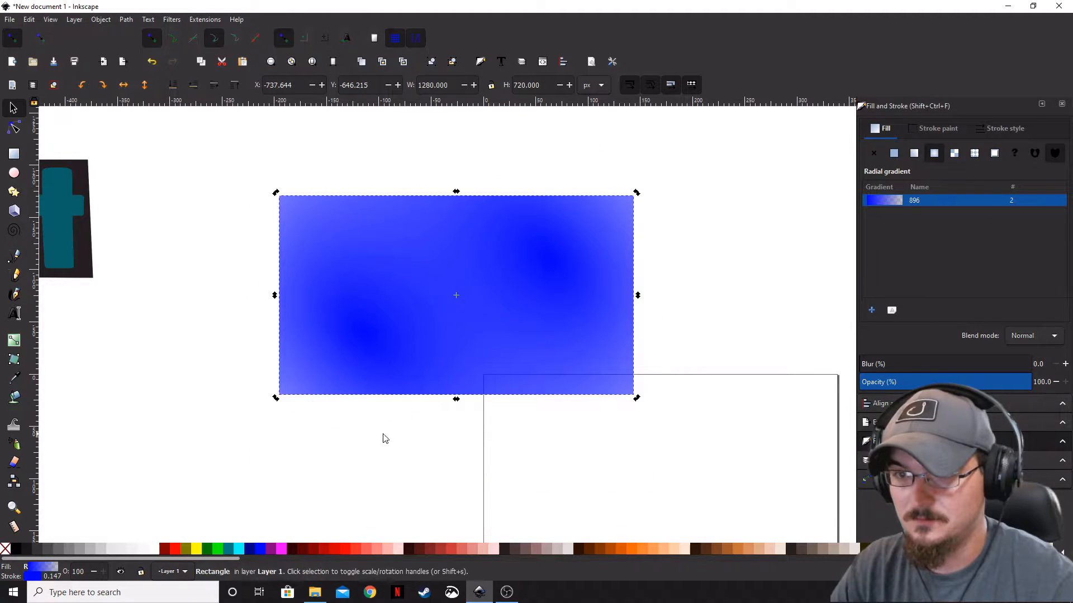
Shorten one radius of the radial gradient on both stacked rectangles by pulling its end handle inward
{"action": "left_click", "coordinate": [14, 128]}
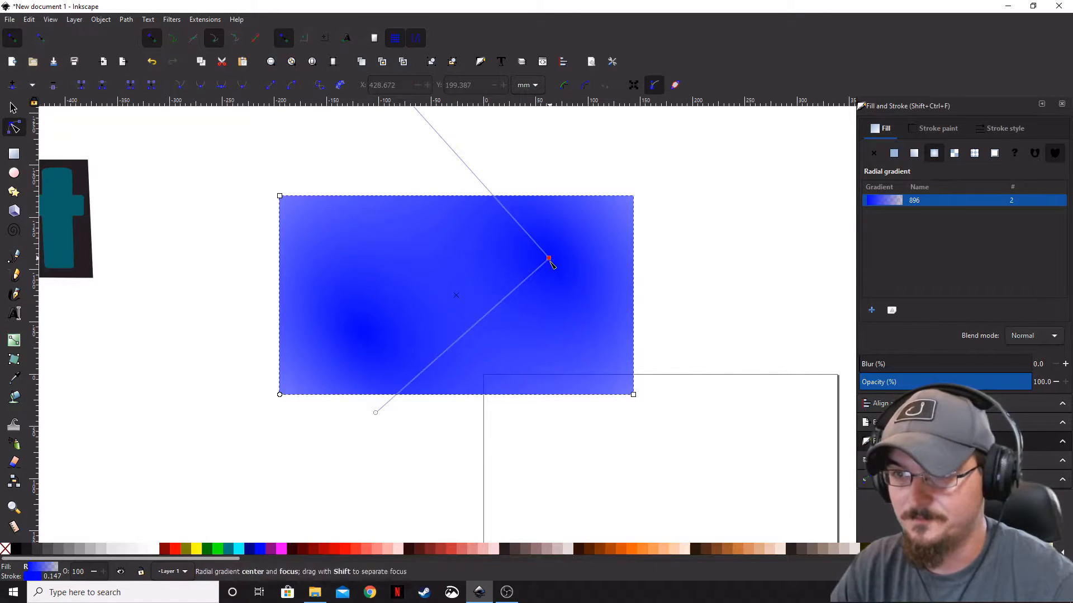
{"action": "left_click_drag", "start_coordinate": [375, 414], "coordinate": [484, 360]}
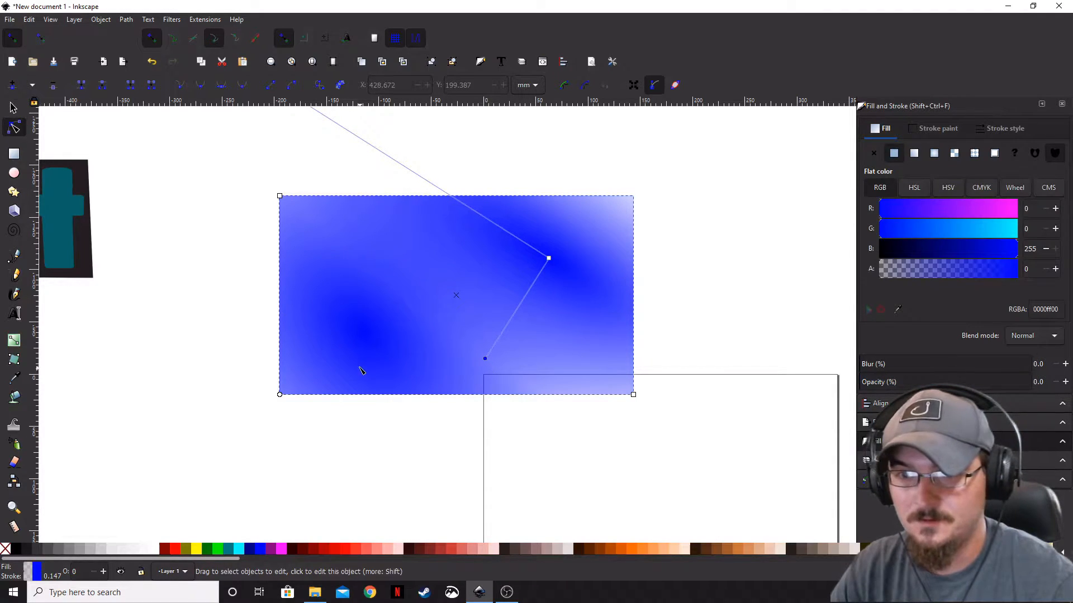
{"action": "left_click", "coordinate": [339, 359]}
{"action": "left_click_drag", "start_coordinate": [537, 176], "coordinate": [475, 214]}
{"action": "scroll", "coordinate": [581, 477], "scroll_direction": "down", "scroll_amount": 1}
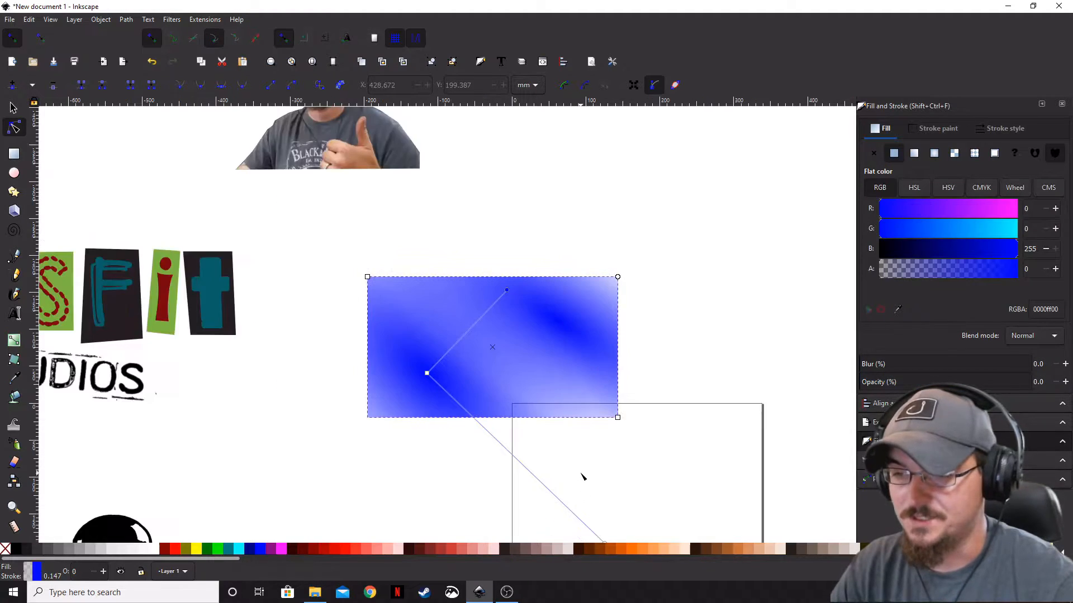
{"action": "scroll", "coordinate": [601, 470], "scroll_direction": "down", "scroll_amount": 3}
{"action": "left_click_drag", "start_coordinate": [579, 471], "coordinate": [541, 463]}
{"action": "key", "text": "s"}
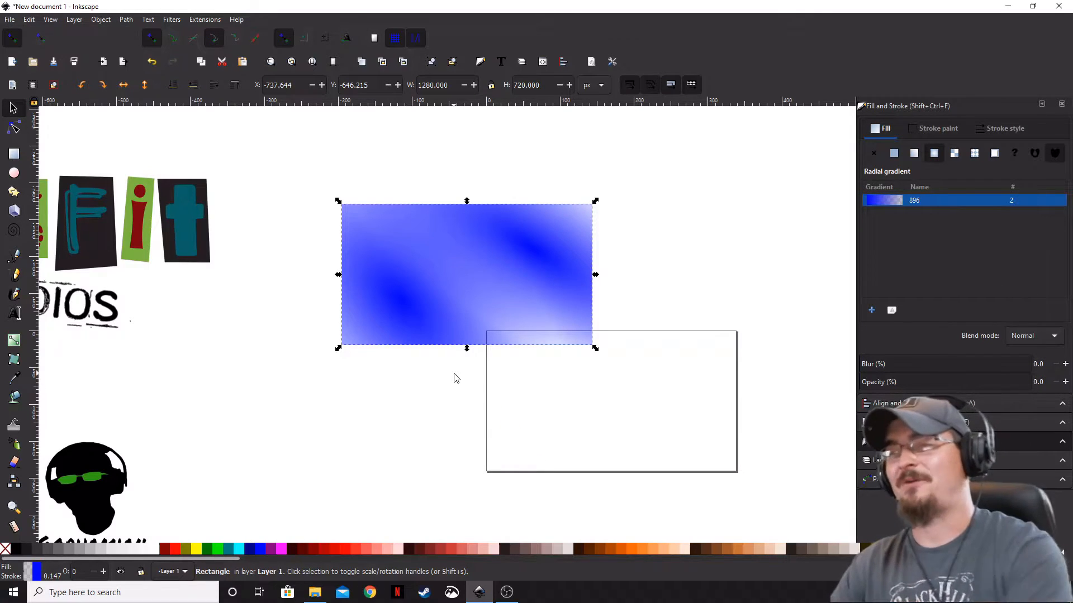
Move the front gradient rectangle up and to the right off the rear one and undo the move
{"action": "left_click_drag", "start_coordinate": [483, 260], "coordinate": [716, 195]}
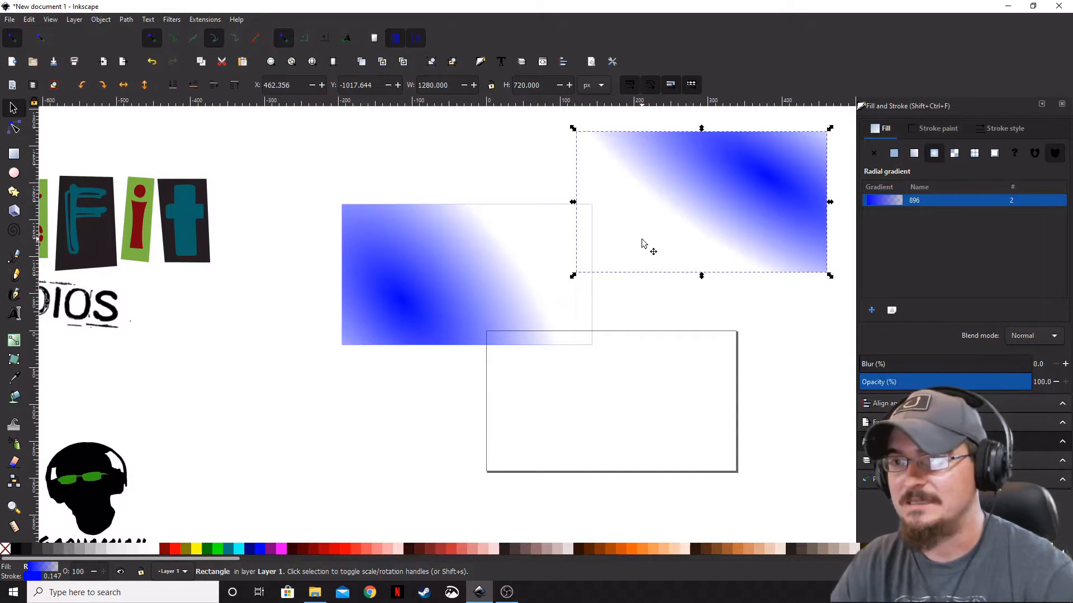
{"action": "key", "text": "ctrl+z"}
{"action": "key", "text": "ctrl+z"}
{"action": "key", "text": "ctrl+z"}
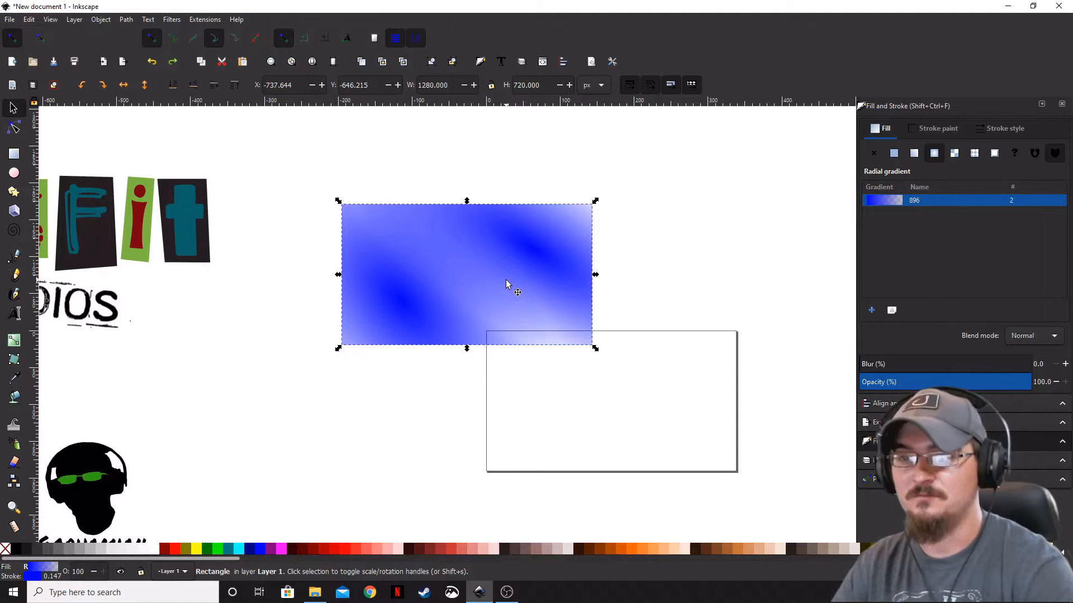
Move the front gradient rectangle off the rear one, centre both on each other on both axes, and shift the pair down to the left
{"action": "left_click_drag", "start_coordinate": [502, 274], "coordinate": [673, 259]}
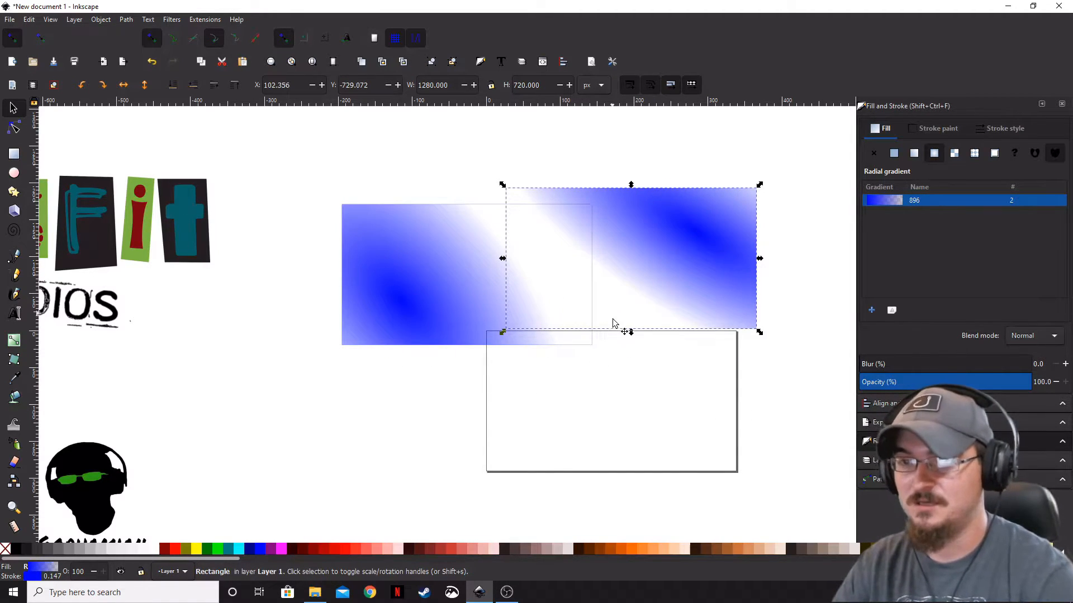
{"action": "key", "text": "ctrl+shift+a"}
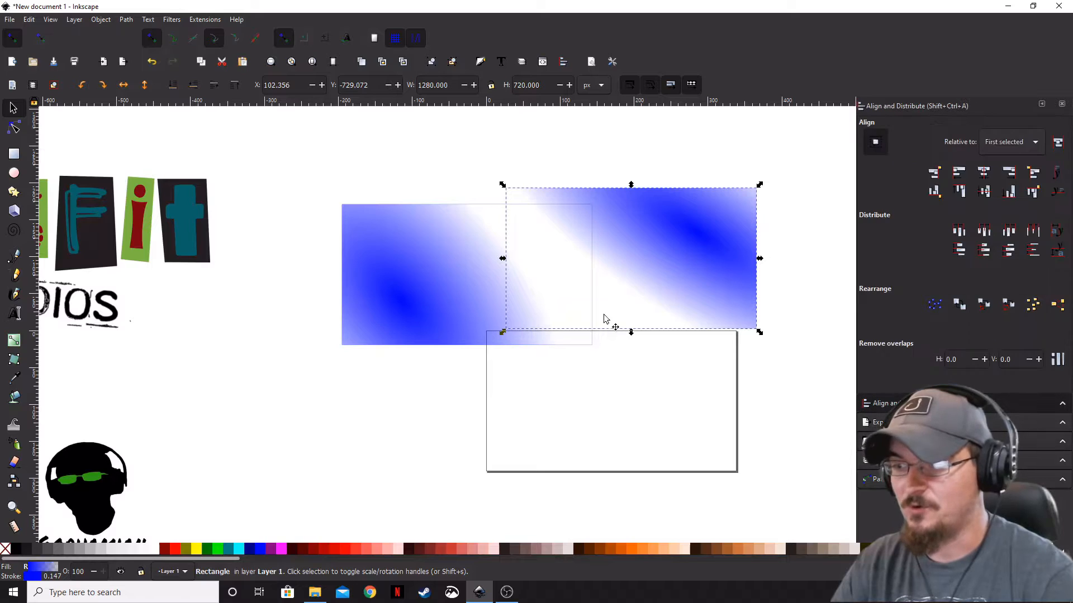
{"action": "left_click", "coordinate": [383, 280], "text": "shift"}
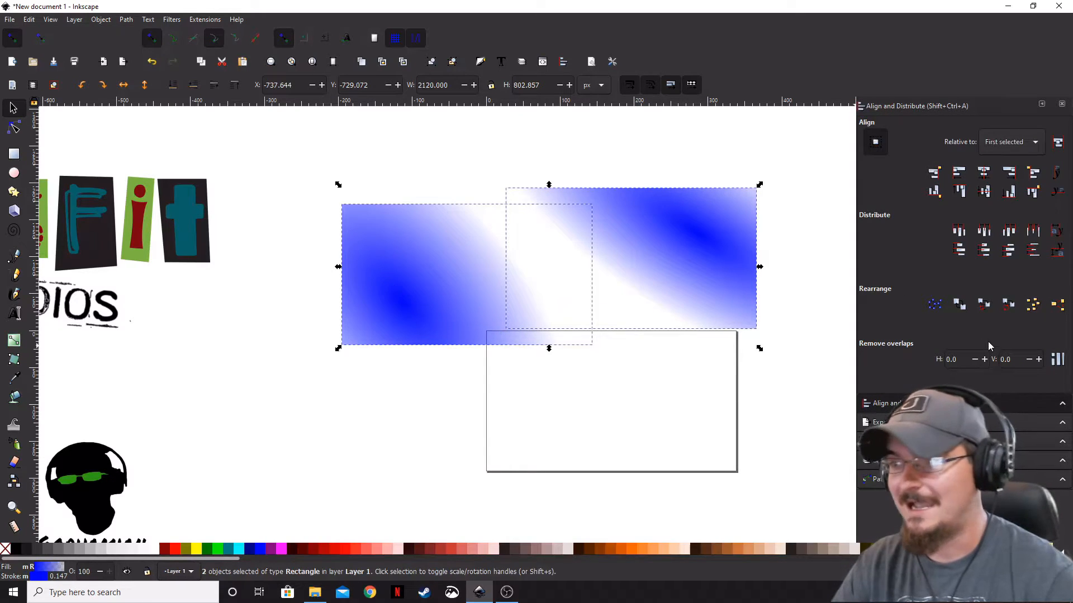
{"action": "left_click", "coordinate": [985, 192]}
{"action": "left_click", "coordinate": [983, 172]}
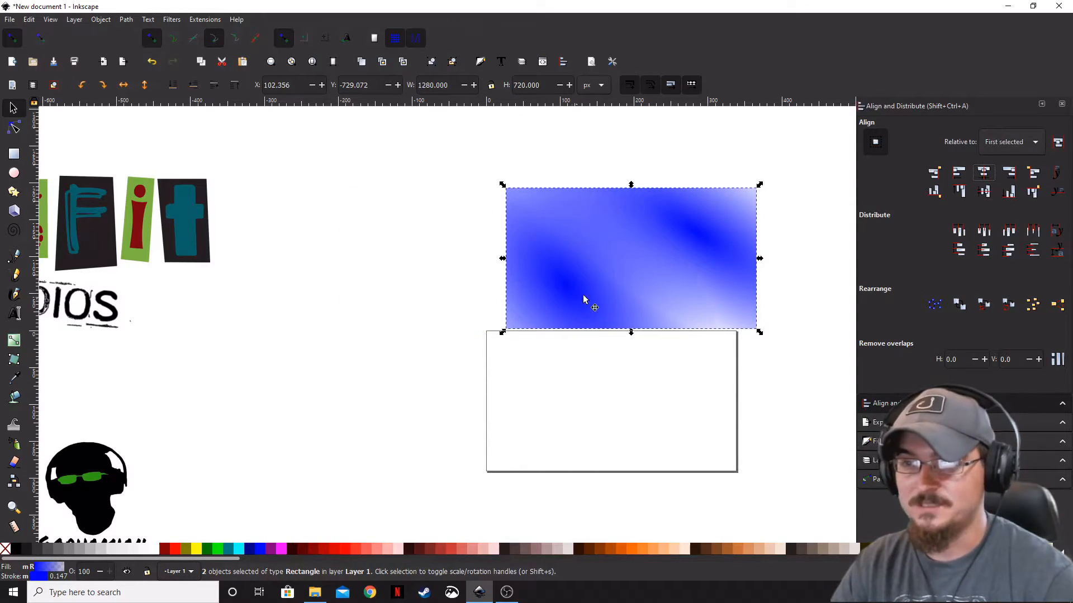
{"action": "left_click_drag", "start_coordinate": [658, 264], "coordinate": [502, 340]}
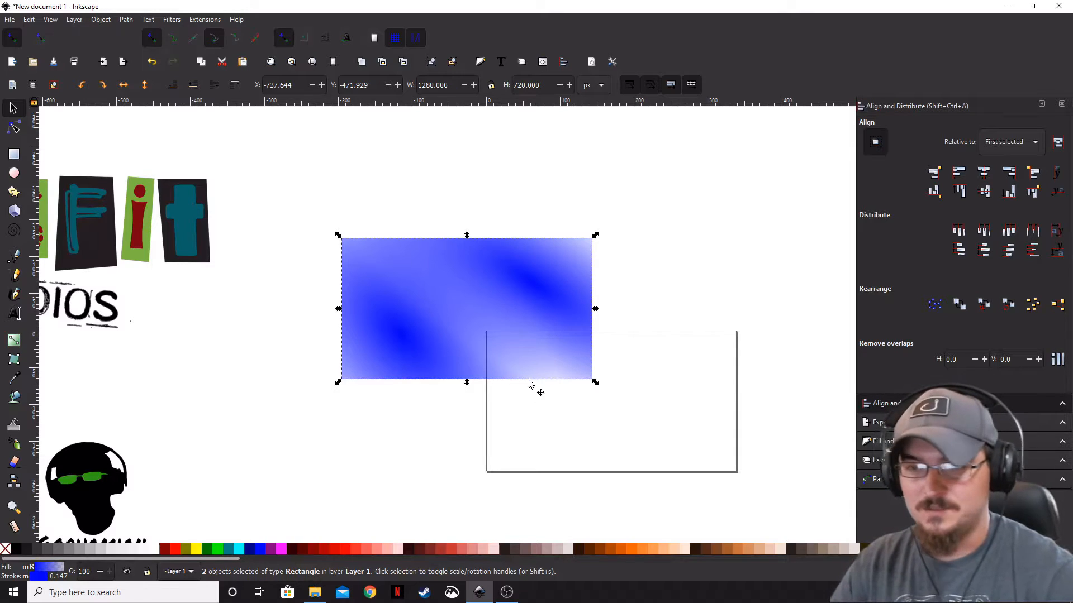
Scale the Misfit Studios logo down to about 312 x 133 px and place it over the background's lower-left corner
{"action": "scroll", "coordinate": [533, 388], "scroll_direction": "up", "scroll_amount": 1, "text": "ctrl"}
{"action": "scroll", "coordinate": [486, 390], "scroll_direction": "down", "scroll_amount": 1, "text": "ctrl"}
{"action": "scroll", "coordinate": [447, 408], "scroll_direction": "left", "scroll_amount": 2}
{"action": "left_click", "coordinate": [68, 224]}
{"action": "left_click_drag", "start_coordinate": [118, 226], "coordinate": [317, 290]}
{"action": "left_click_drag", "start_coordinate": [440, 395], "coordinate": [304, 338]}
{"action": "left_click_drag", "start_coordinate": [249, 309], "coordinate": [363, 346]}
{"action": "left_click", "coordinate": [268, 317]}
{"action": "left_click_drag", "start_coordinate": [269, 316], "coordinate": [416, 352]}
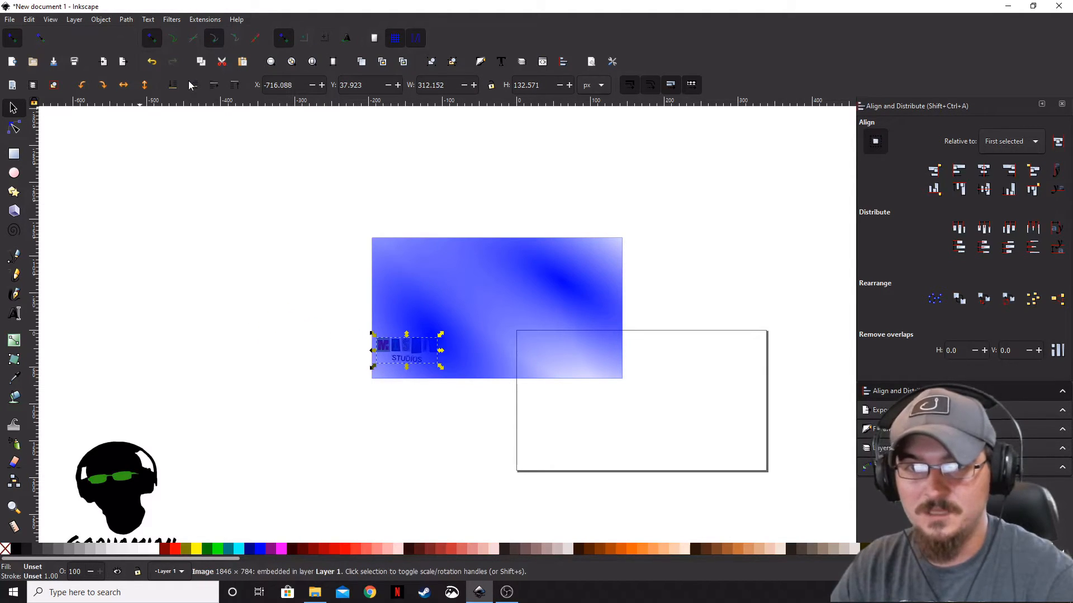
Raise the Misfit Studios logo to the top of the stack and move it slightly away from the background's left edge
{"action": "left_click", "coordinate": [235, 85]}
{"action": "scroll", "coordinate": [438, 358], "scroll_direction": "up", "scroll_amount": 2}
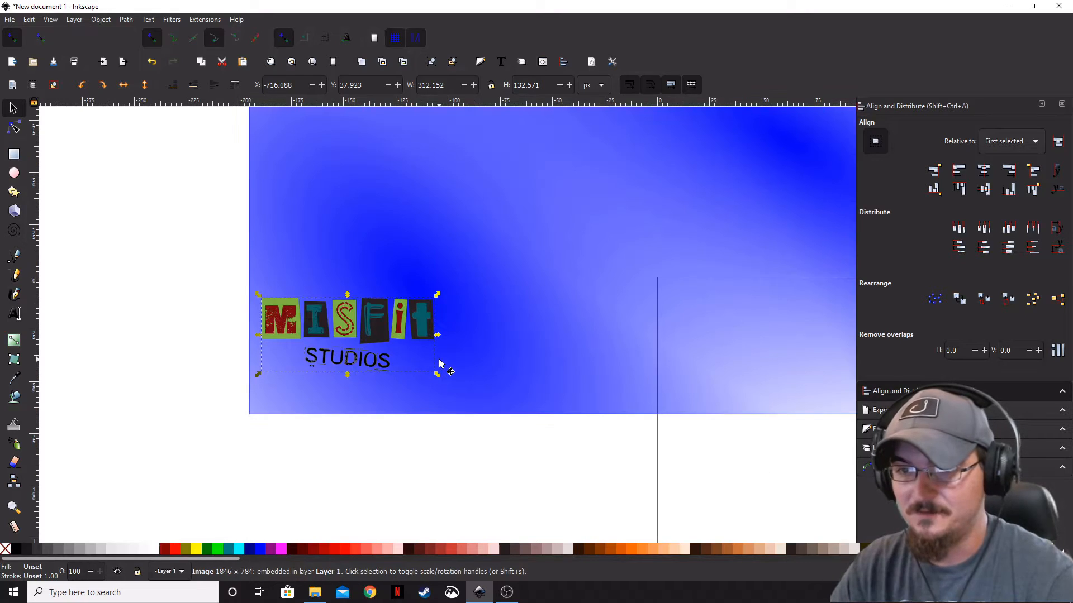
{"action": "left_click_drag", "start_coordinate": [572, 337], "coordinate": [534, 359]}
{"action": "left_click_drag", "start_coordinate": [319, 359], "coordinate": [341, 371]}
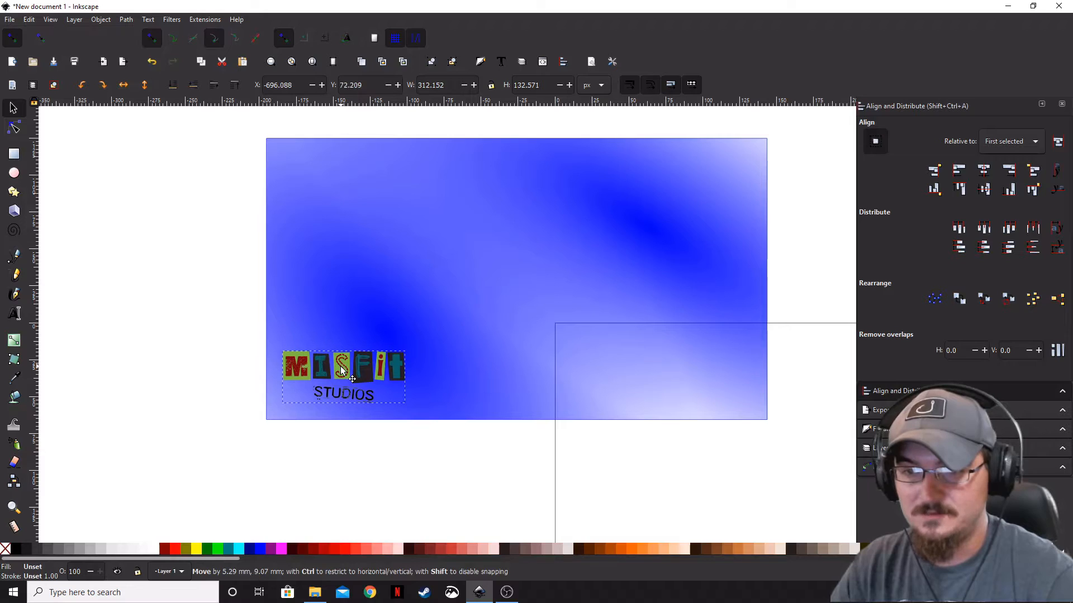
{"action": "left_click", "coordinate": [307, 455]}
{"action": "scroll", "coordinate": [307, 455], "scroll_direction": "down", "scroll_amount": 1}
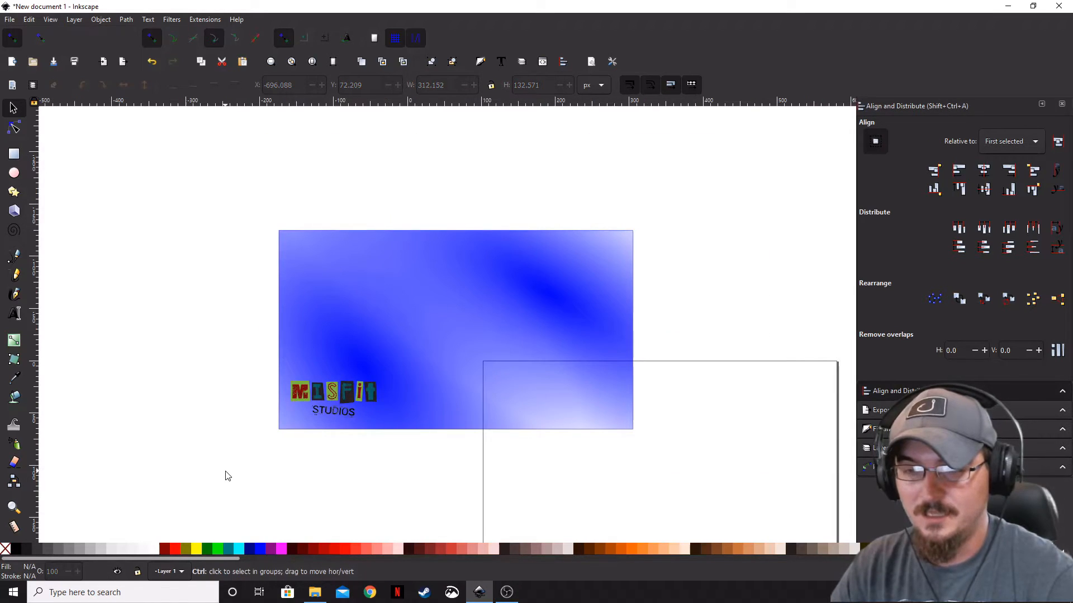
Shrink the headphone silhouette logo and place it in the background's lower-right corner
{"action": "scroll", "coordinate": [227, 474], "scroll_direction": "down", "scroll_amount": 2}
{"action": "left_click_drag", "start_coordinate": [80, 520], "coordinate": [566, 357]}
{"action": "left_click_drag", "start_coordinate": [693, 450], "coordinate": [591, 393]}
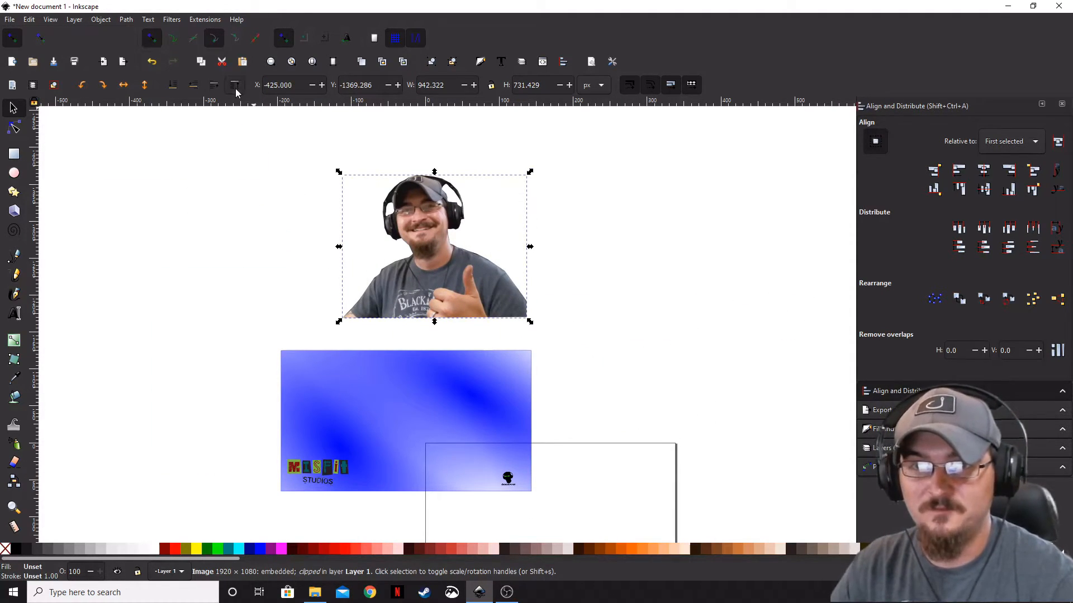
Scale the thumbs-up photo to about 479 x 371 px and set it on the background's bottom edge beside the silhouette logo
{"action": "left_click_drag", "start_coordinate": [454, 272], "coordinate": [472, 425]}
{"action": "left_click_drag", "start_coordinate": [547, 476], "coordinate": [502, 439]}
{"action": "left_click_drag", "start_coordinate": [452, 414], "coordinate": [435, 463]}
{"action": "left_click_drag", "start_coordinate": [461, 520], "coordinate": [496, 470]}
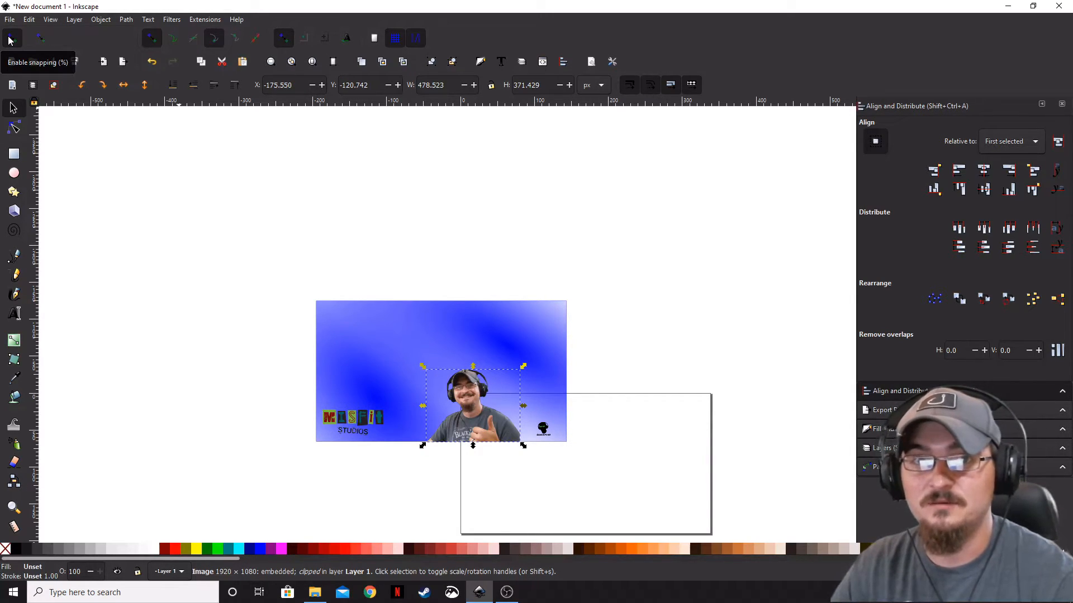
Examine how the photo's lower edge meets the background's bottom edge and check the rectangle's dimensions
{"action": "scroll", "coordinate": [484, 426], "scroll_direction": "up", "scroll_amount": 4}
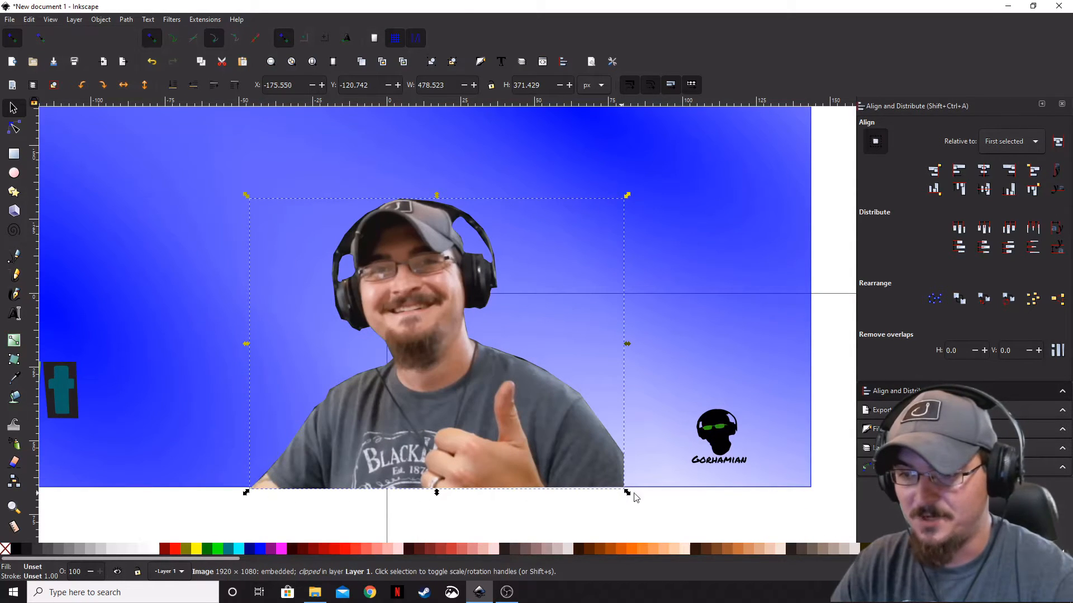
{"action": "scroll", "coordinate": [637, 496], "scroll_direction": "up", "scroll_amount": 4}
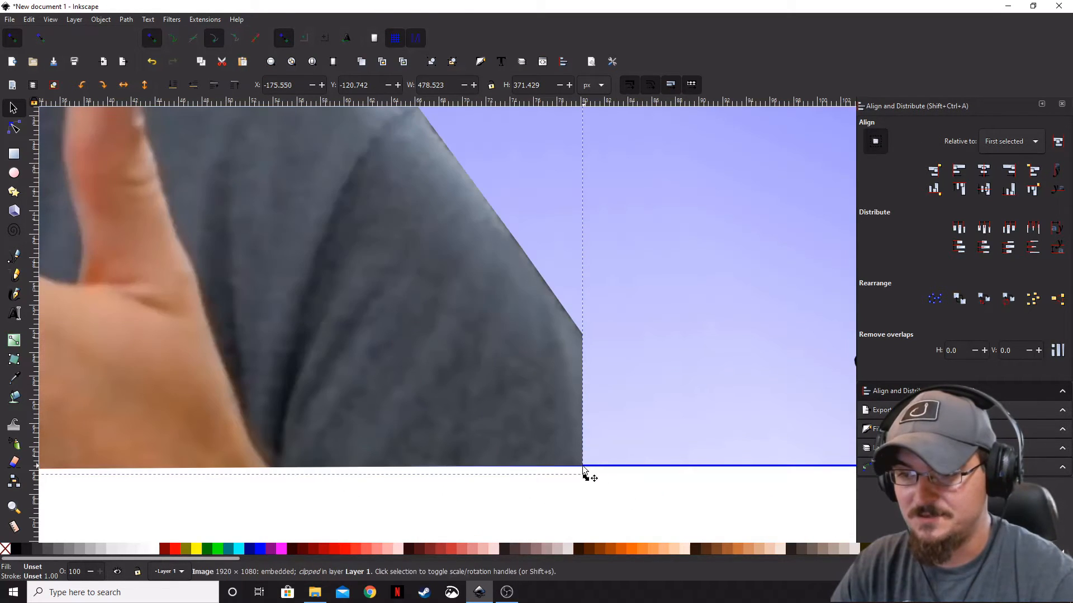
{"action": "scroll", "coordinate": [580, 471], "scroll_direction": "down", "scroll_amount": 4}
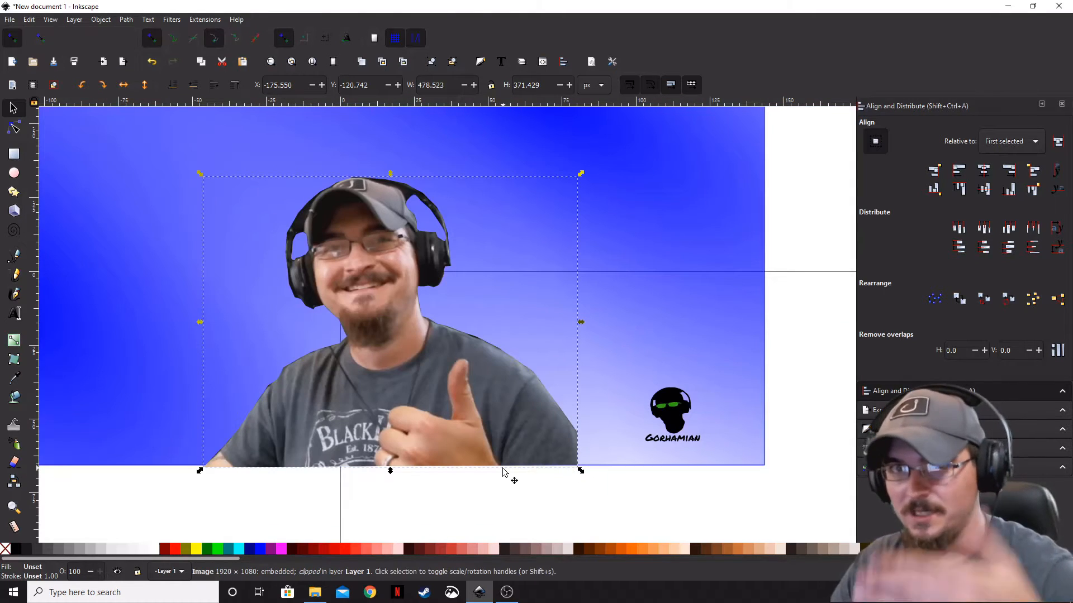
{"action": "scroll", "coordinate": [495, 476], "scroll_direction": "down", "scroll_amount": 3}
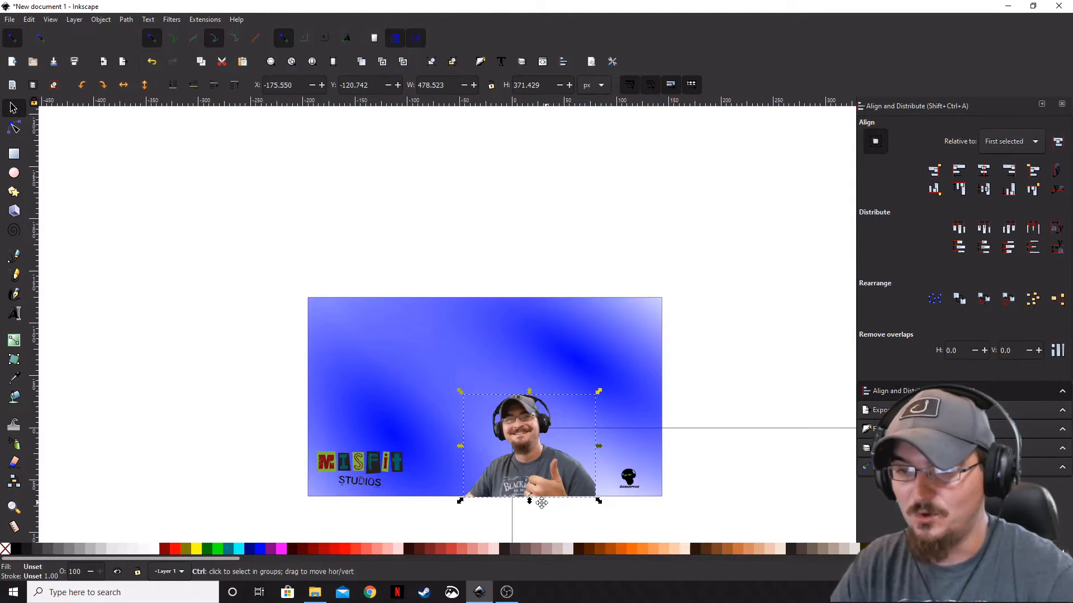
{"action": "left_click_drag", "start_coordinate": [541, 503], "coordinate": [537, 502]}
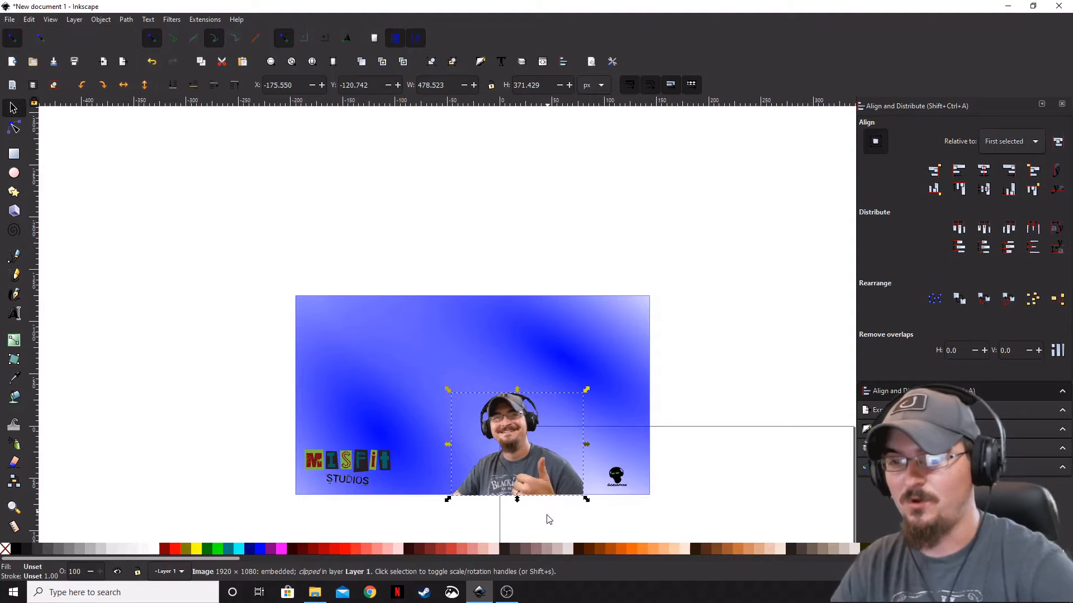
{"action": "left_click", "coordinate": [593, 341]}
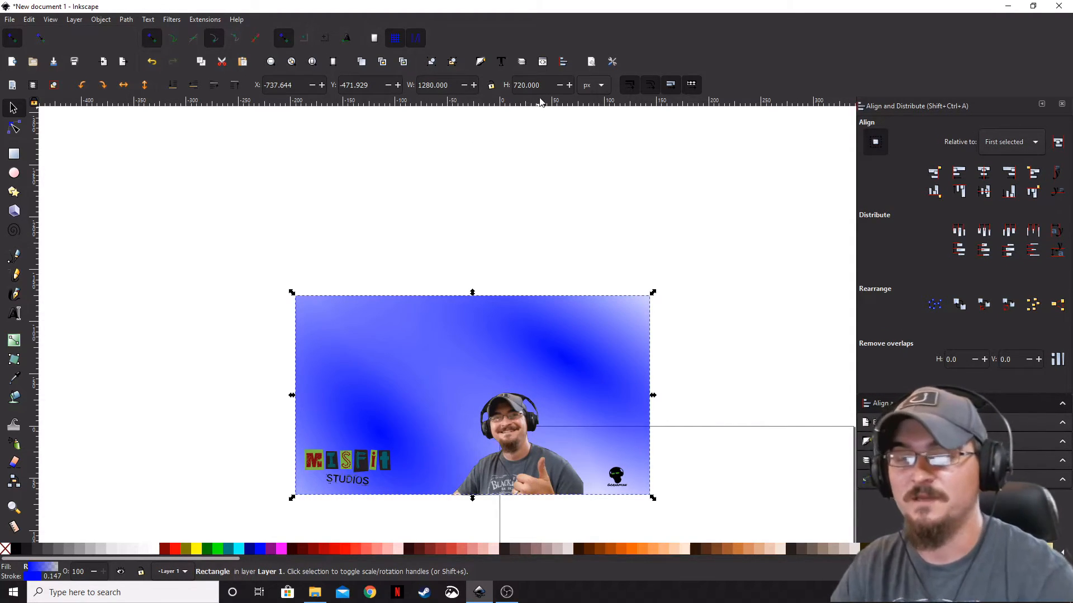
{"action": "left_click", "coordinate": [541, 511]}
Try shifting the thumbs-up photo about 53 px to the right, closer to the silhouette logo
{"action": "scroll", "coordinate": [542, 511], "scroll_direction": "up", "scroll_amount": 2}
{"action": "left_click", "coordinate": [555, 415]}
{"action": "left_click_drag", "start_coordinate": [557, 419], "coordinate": [580, 417]}
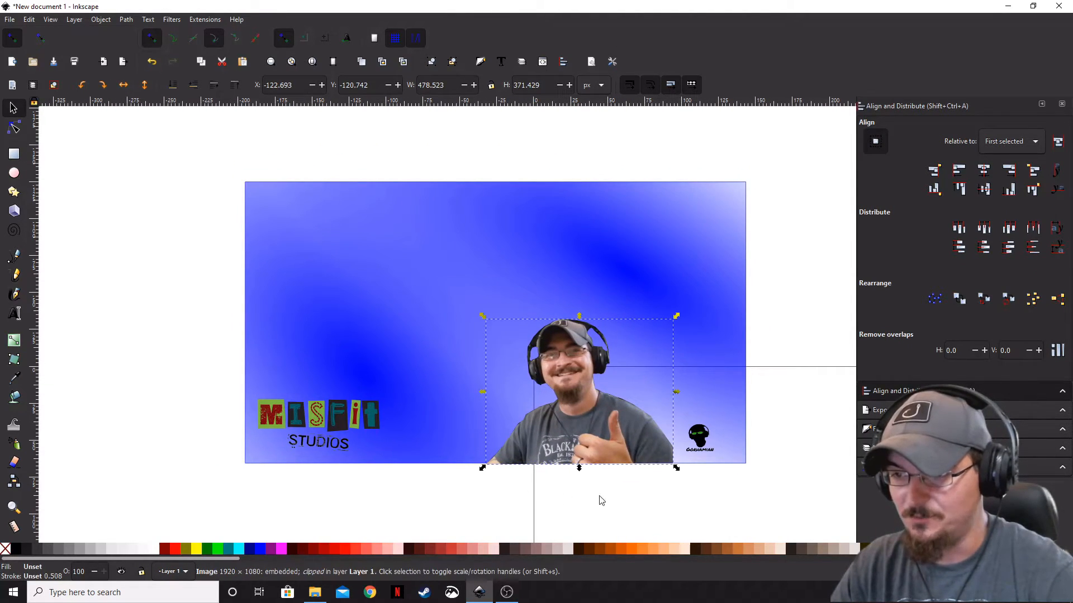
{"action": "left_click", "coordinate": [596, 497]}
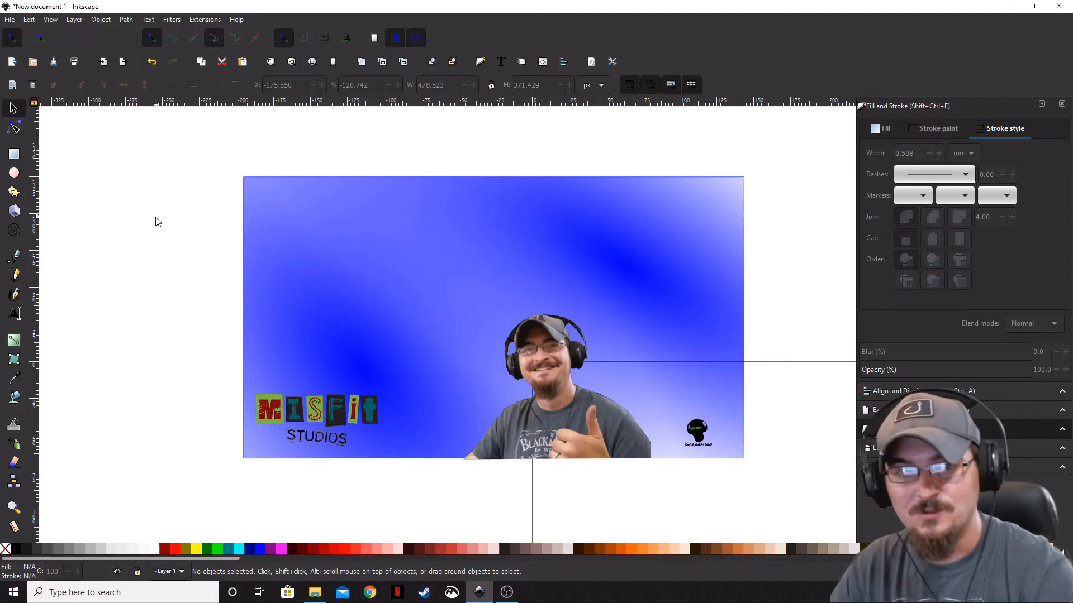
Add a two-line text above the background reading "HOW TO MAKE A THUMBNAIL" and "FOR YOUTUBE"
{"action": "left_click", "coordinate": [15, 314]}
{"action": "left_click", "coordinate": [322, 142]}
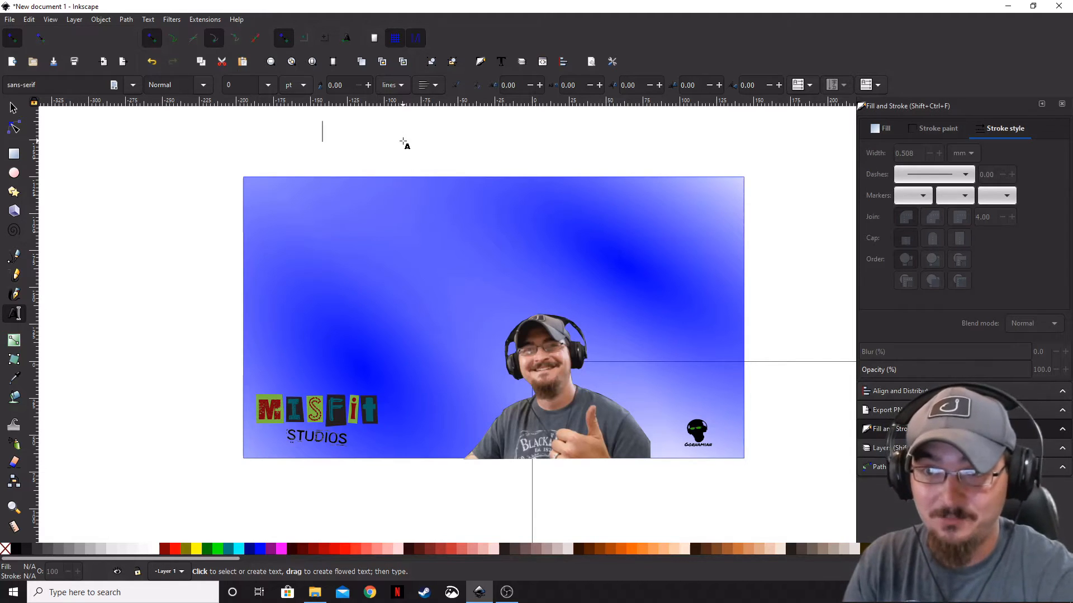
{"action": "type", "text": "HOW TO MAKE A"}
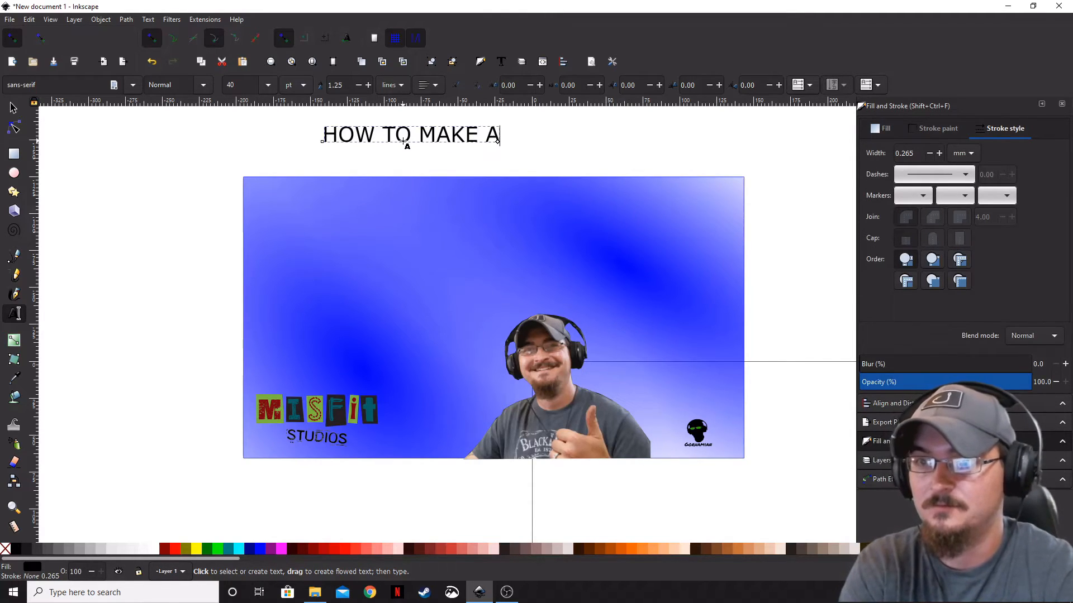
{"action": "type", "text": "THUM"}
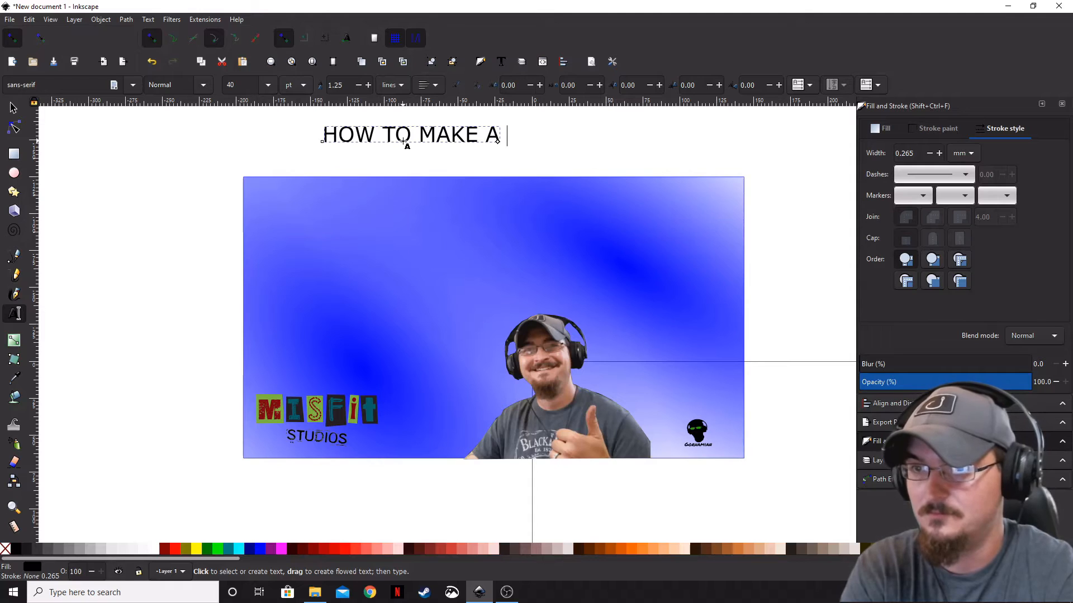
{"action": "type", "text": "NAIL"}
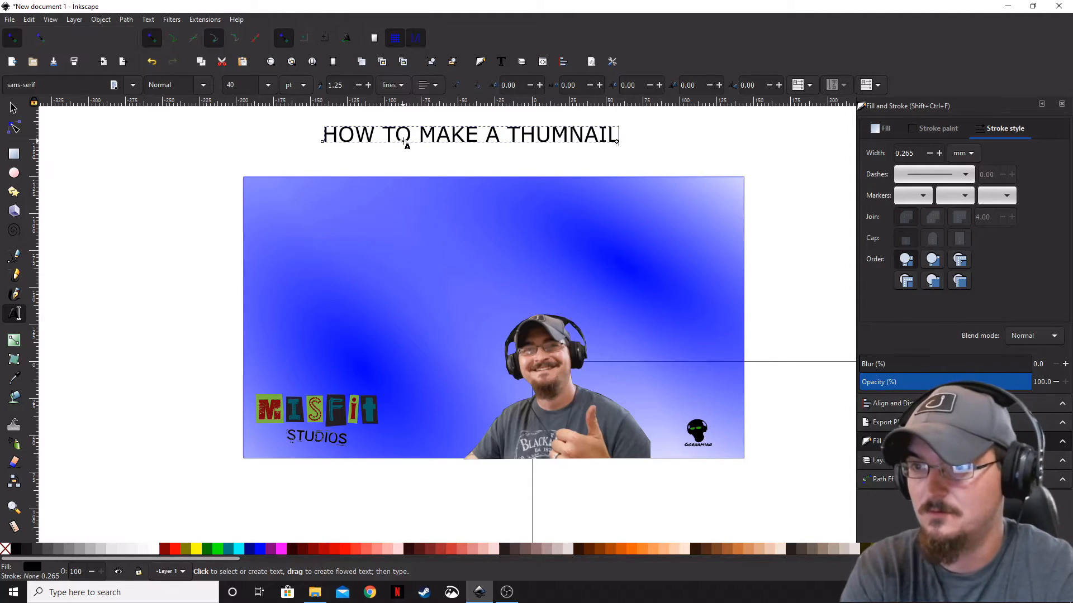
{"action": "key", "text": "BackSpace"}
{"action": "key", "text": "BackSpace"}
{"action": "key", "text": "BackSpace"}
{"action": "key", "text": "BackSpace"}
{"action": "type", "text": "BNAIL"}
{"action": "key", "text": "Return"}
{"action": "type", "text": "FOR"}
{"action": "key", "text": "BackSpace"}
{"action": "key", "text": "BackSpace"}
{"action": "type", "text": "R YOUTUBE"}
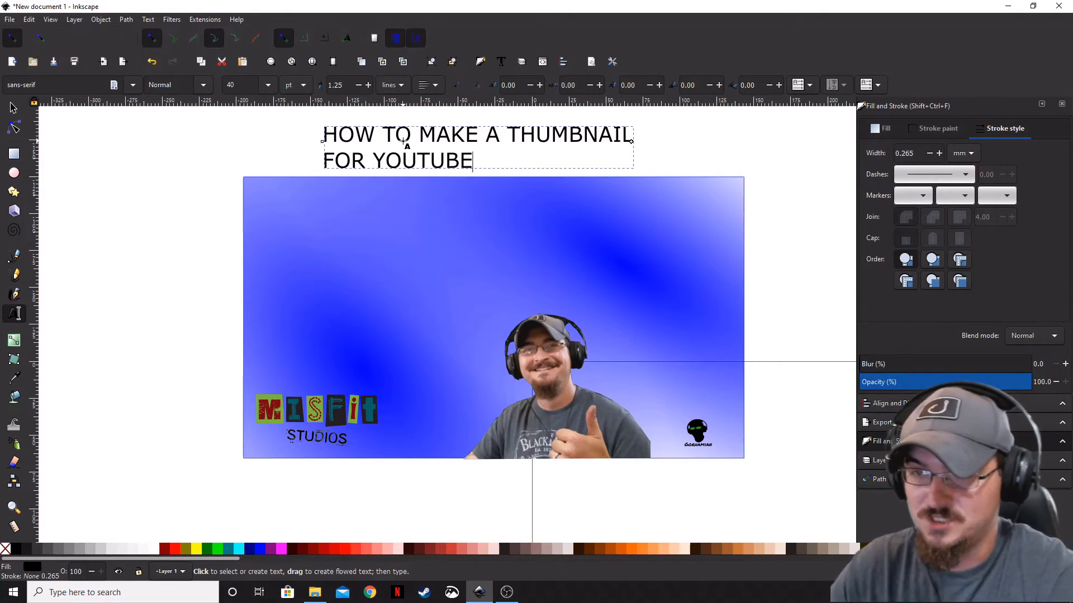
Centre-align the title lines and fit the text across the upper part of the background at about 62 pt
{"action": "key", "text": "ctrl+a"}
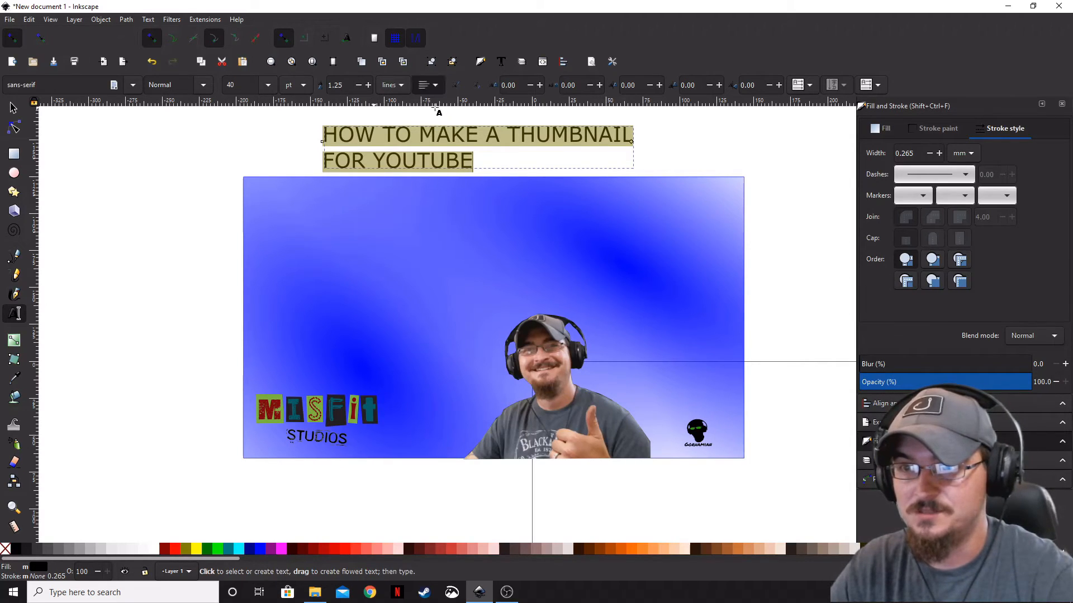
{"action": "left_click", "coordinate": [13, 107]}
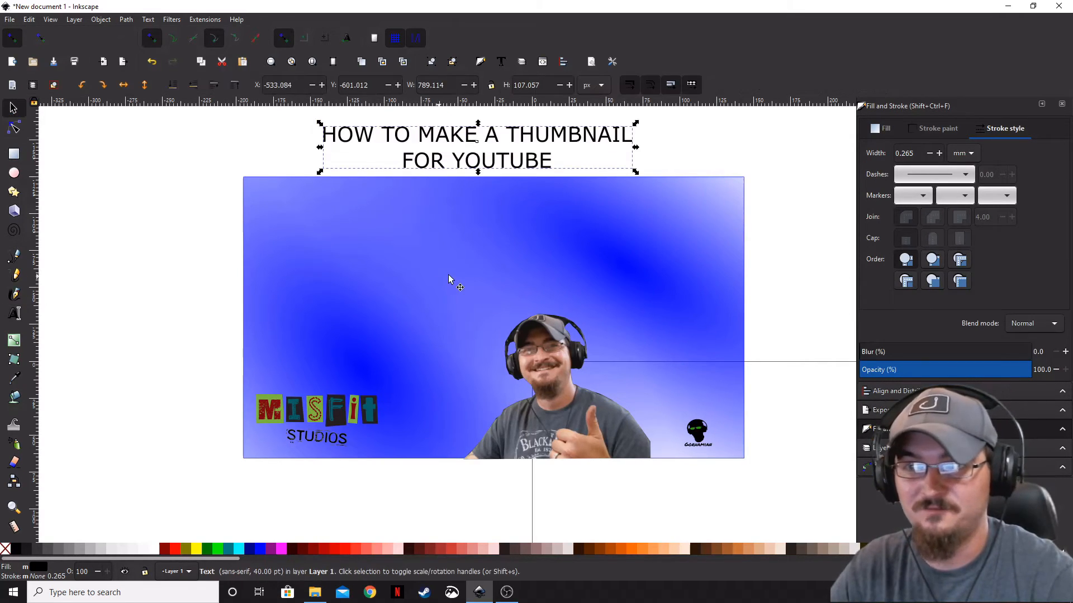
{"action": "left_click_drag", "start_coordinate": [502, 161], "coordinate": [487, 252]}
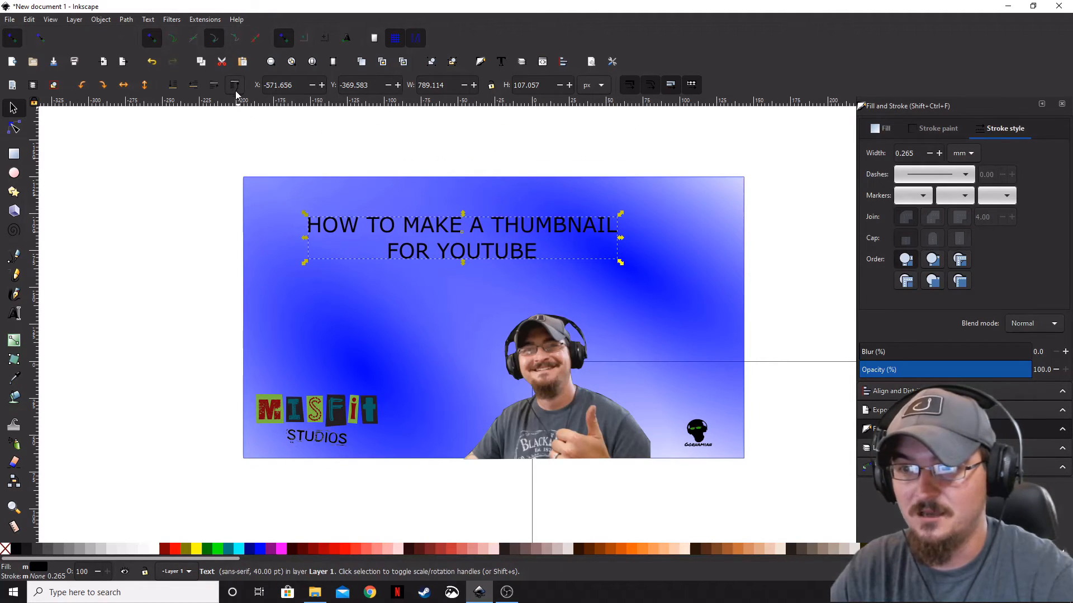
{"action": "left_click_drag", "start_coordinate": [620, 262], "coordinate": [703, 316]}
{"action": "left_click_drag", "start_coordinate": [558, 260], "coordinate": [594, 264]}
Set the whole title text to the Bold style of the sans-serif font
{"action": "double_click", "coordinate": [460, 230]}
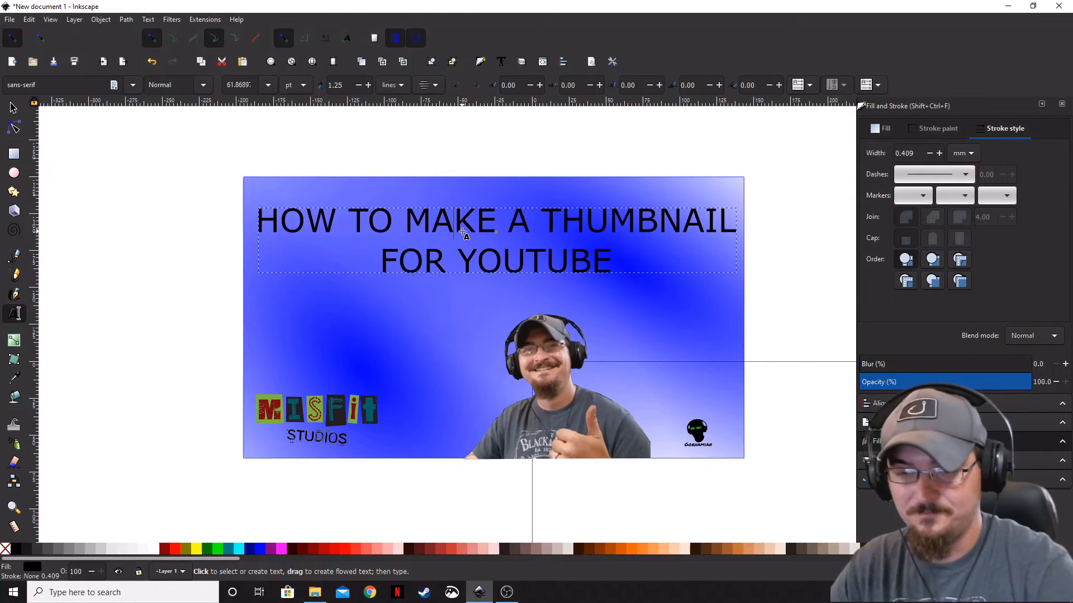
{"action": "key", "text": "ctrl+a"}
{"action": "key", "text": "ctrl+shift+t"}
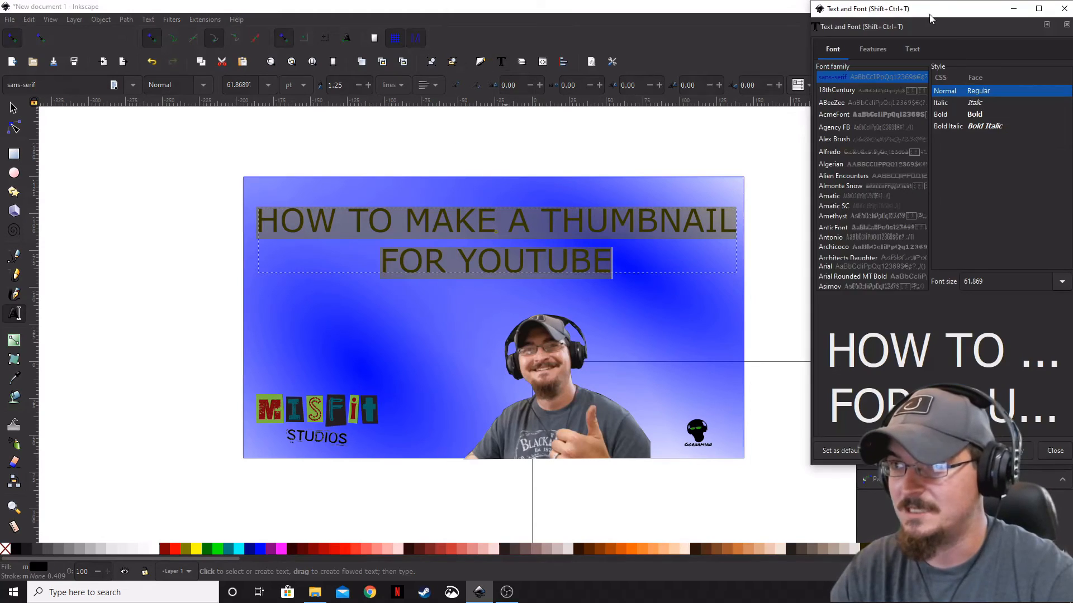
{"action": "left_click_drag", "start_coordinate": [937, 18], "coordinate": [805, 39]}
{"action": "left_click", "coordinate": [836, 135]}
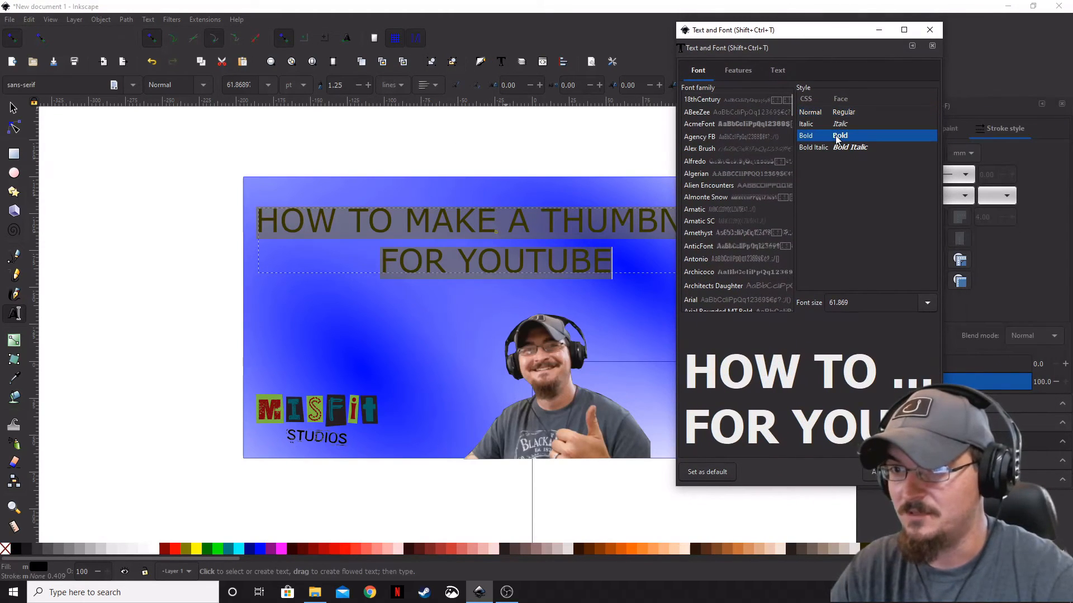
{"action": "double_click", "coordinate": [838, 137]}
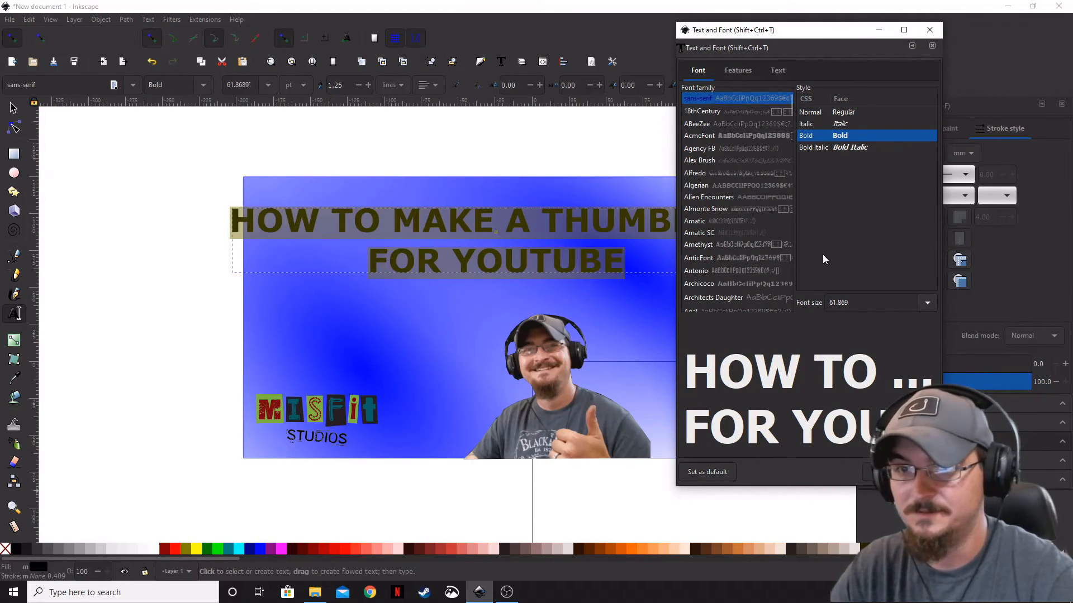
{"action": "left_click", "coordinate": [928, 30]}
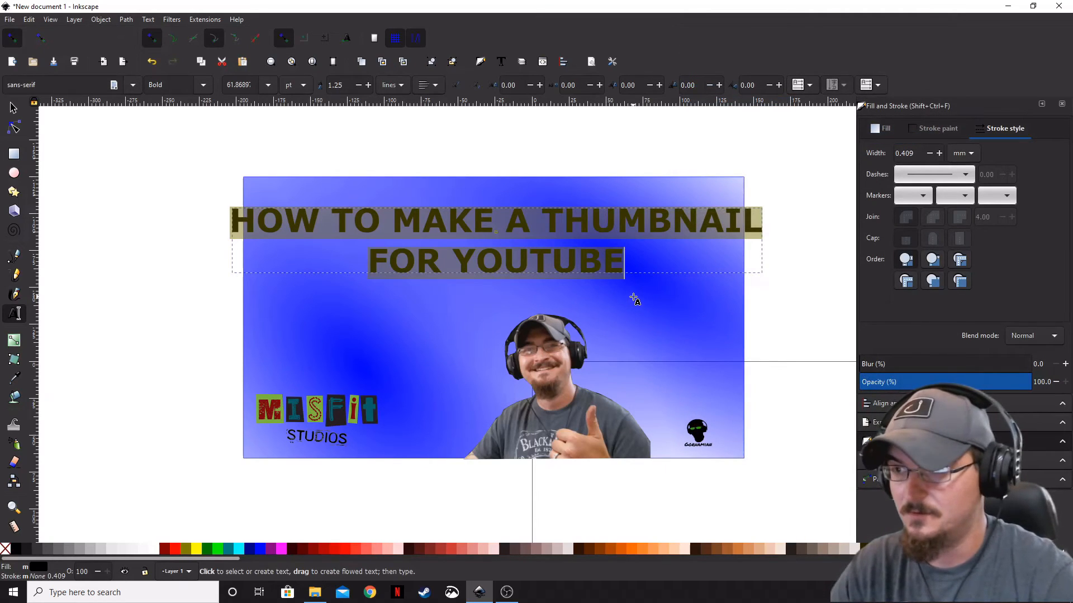
Shrink the bold title to fit inside the background and stretch it taller, to about 1196 x 198 px
{"action": "left_click", "coordinate": [12, 108]}
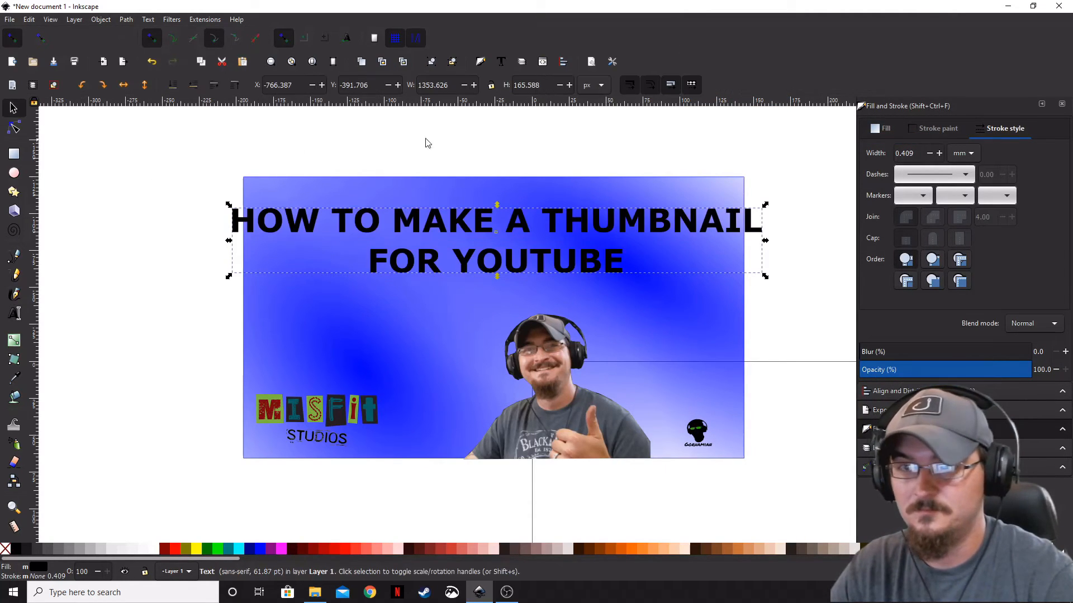
{"action": "left_click_drag", "start_coordinate": [765, 276], "coordinate": [734, 278]}
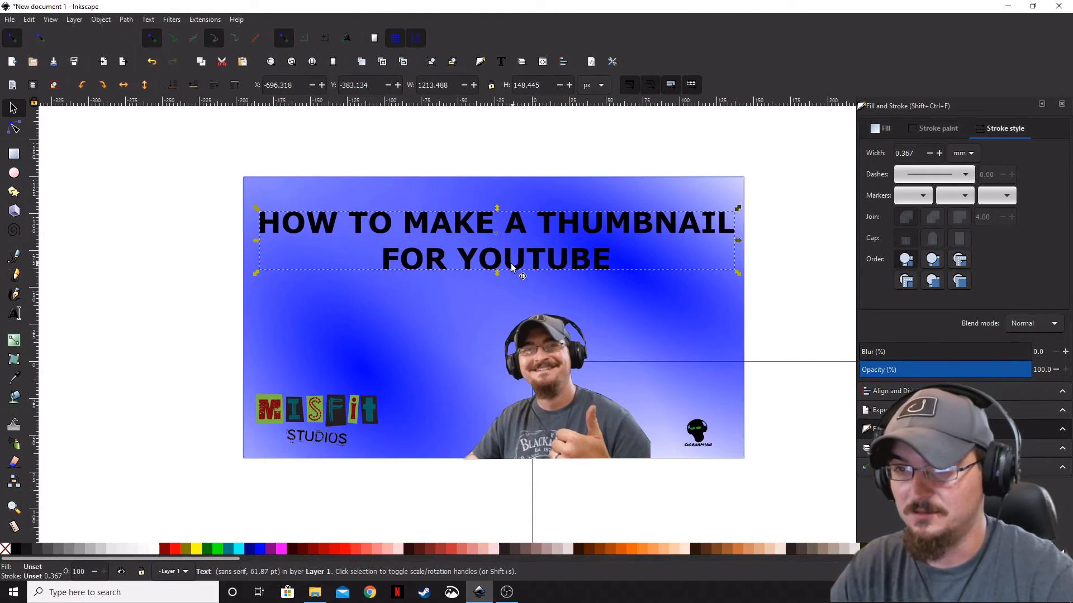
{"action": "left_click_drag", "start_coordinate": [496, 274], "coordinate": [496, 293]}
{"action": "left_click", "coordinate": [461, 503]}
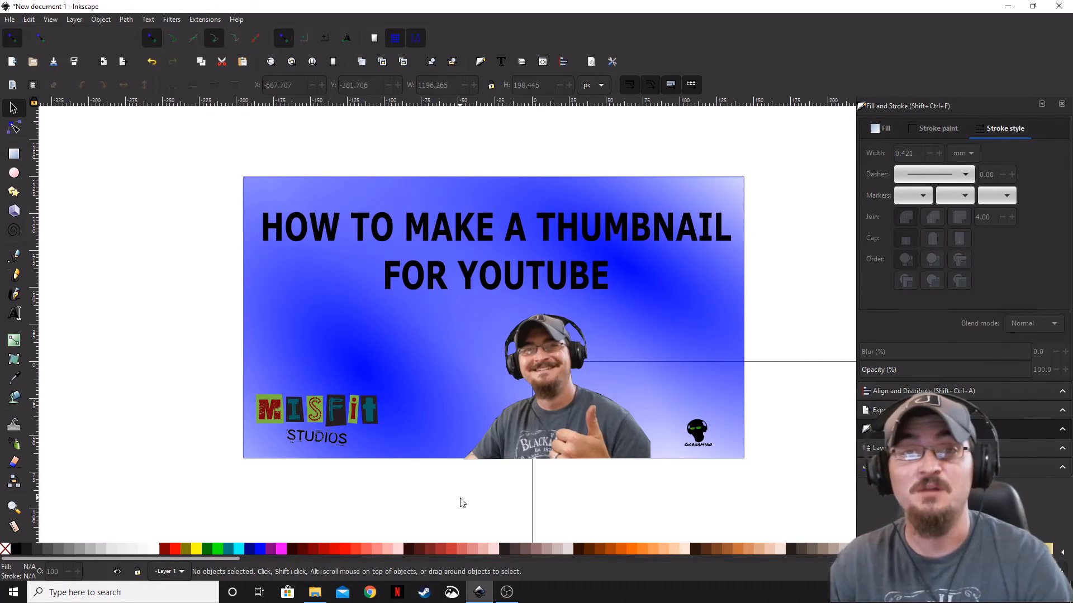